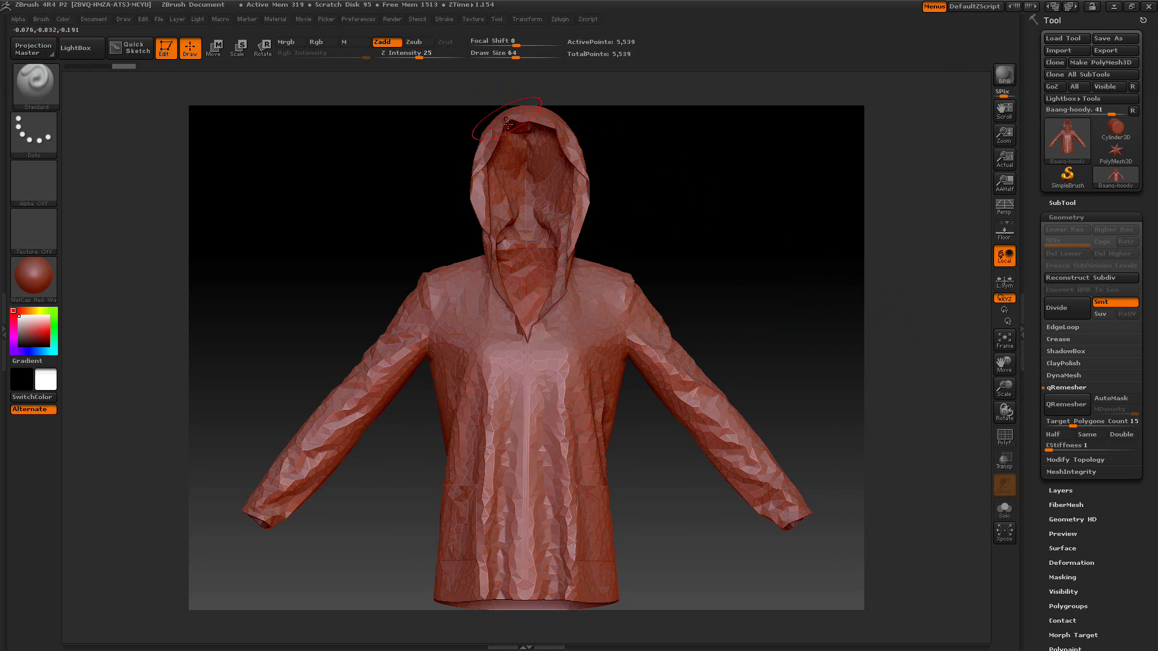
# - Launch QRemesher Guides from Zplugin and show its guide buttons in the Tutorial View tray
pyautogui.click(558, 20)
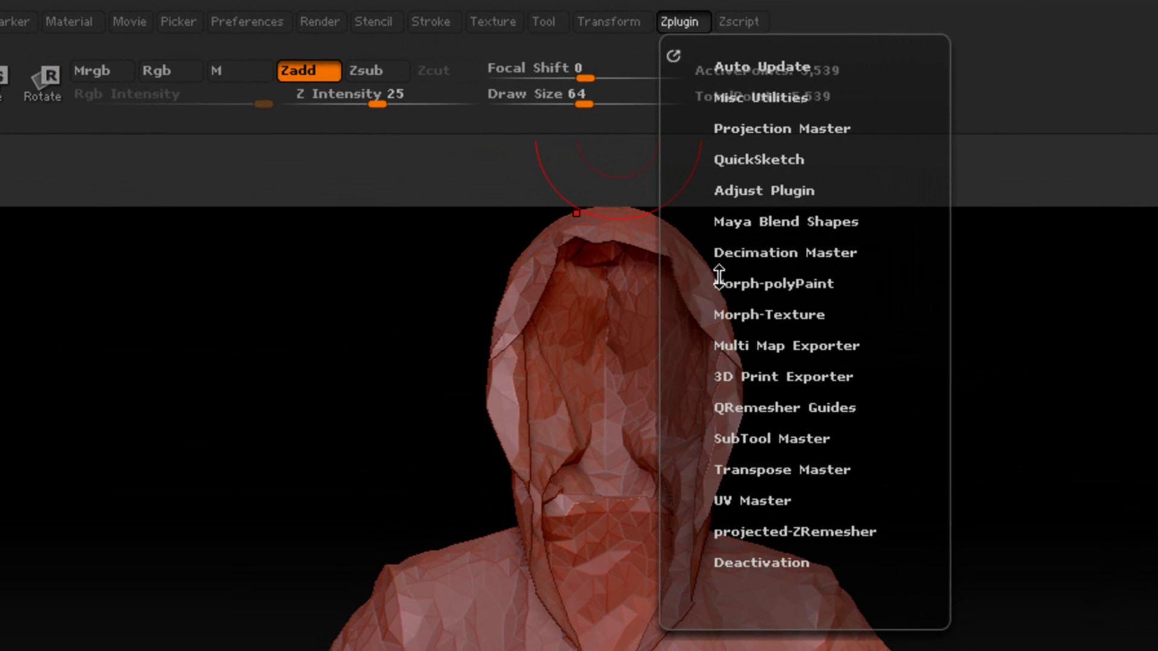
pyautogui.click(778, 407)
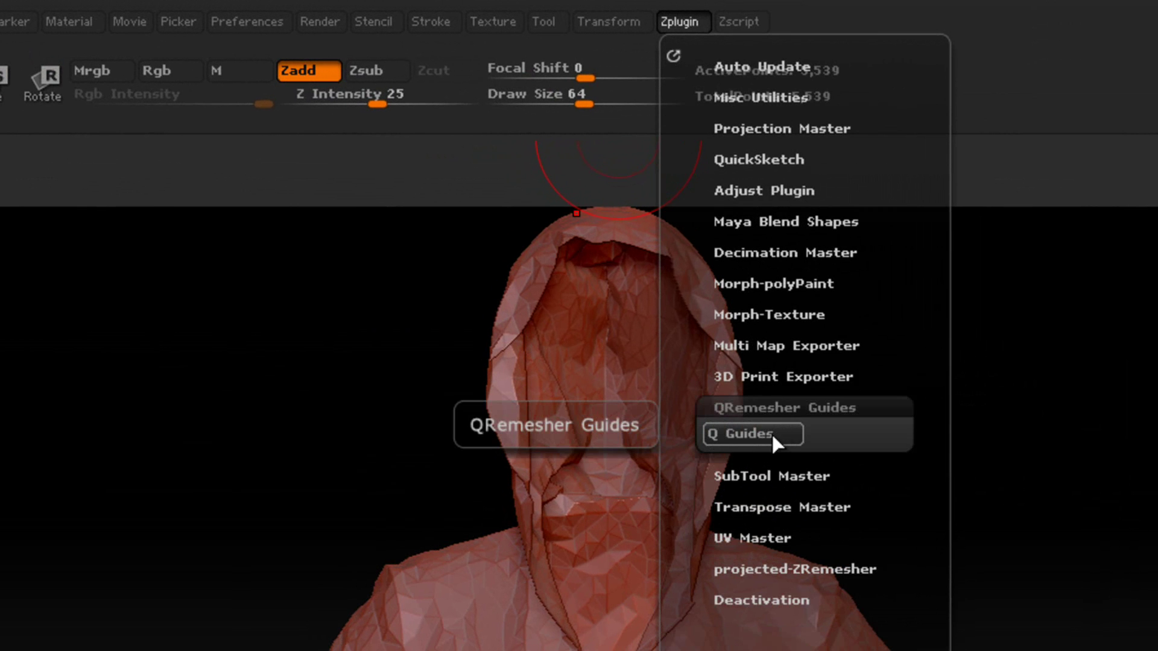
pyautogui.click(772, 432)
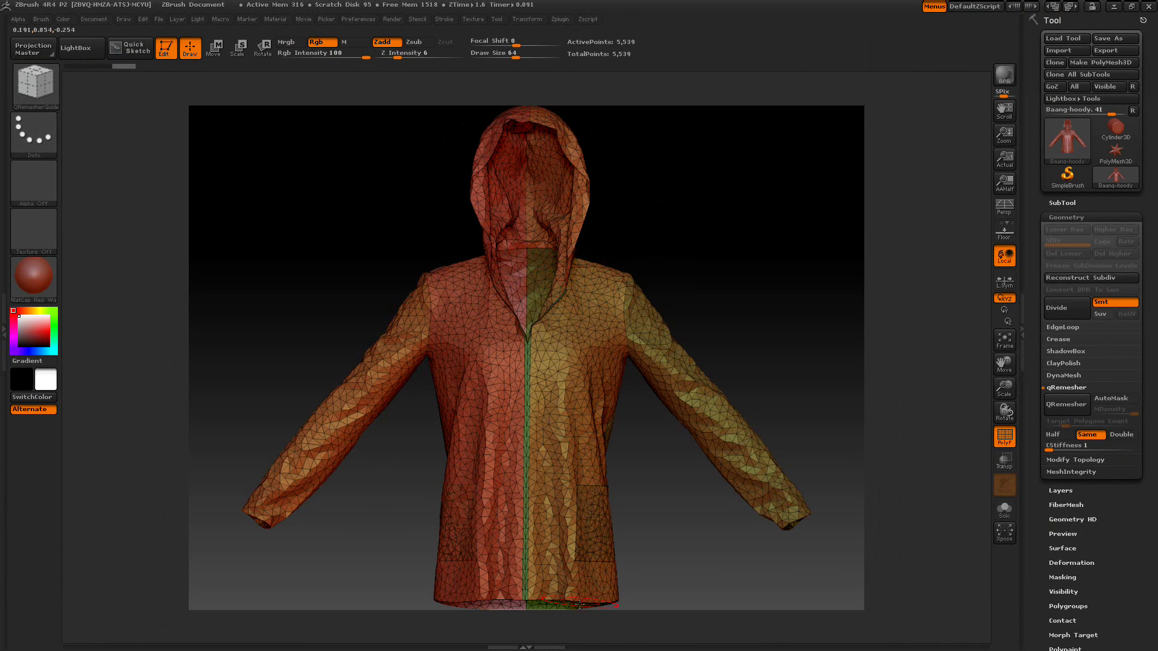
pyautogui.click(536, 644)
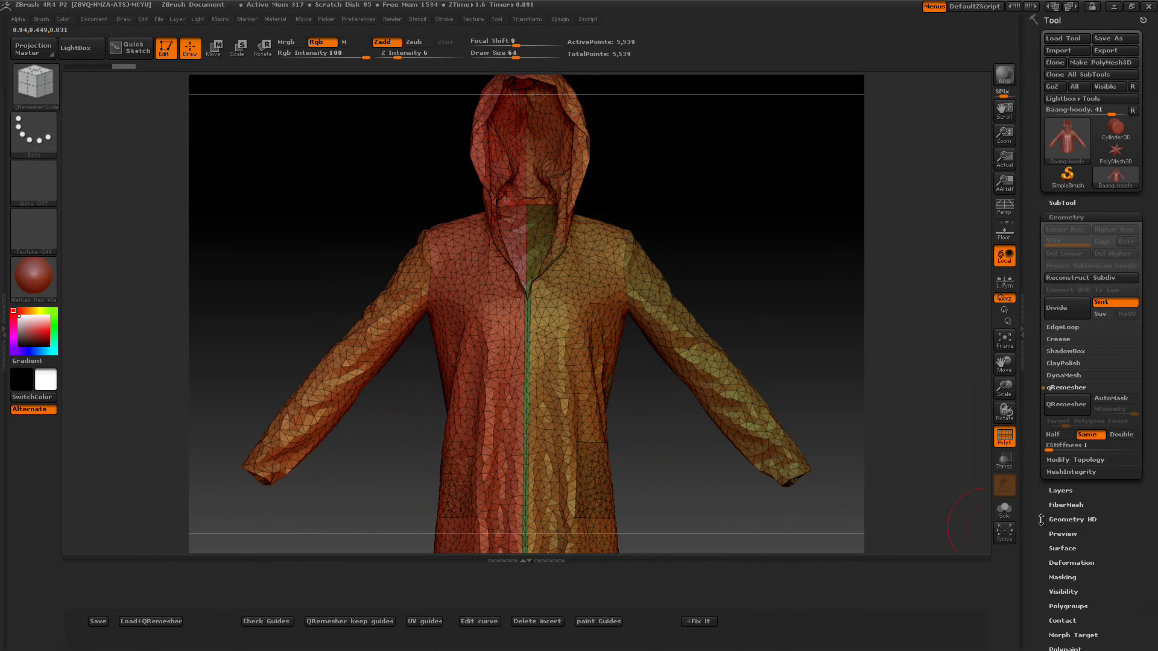
# - Morph the hoodie into its flat UV layout, frame it with F, then morph it back to 3D
pyautogui.moveTo(1040, 519); pyautogui.dragTo(1029, 423)
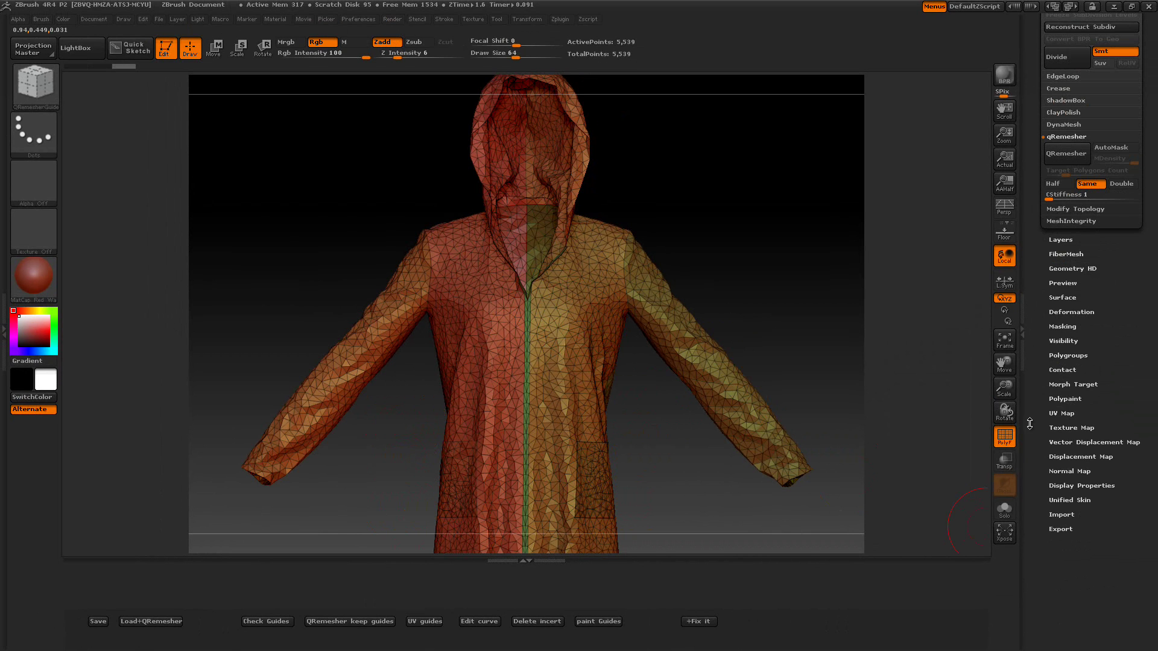
pyautogui.click(1063, 415)
pyautogui.click(1104, 426)
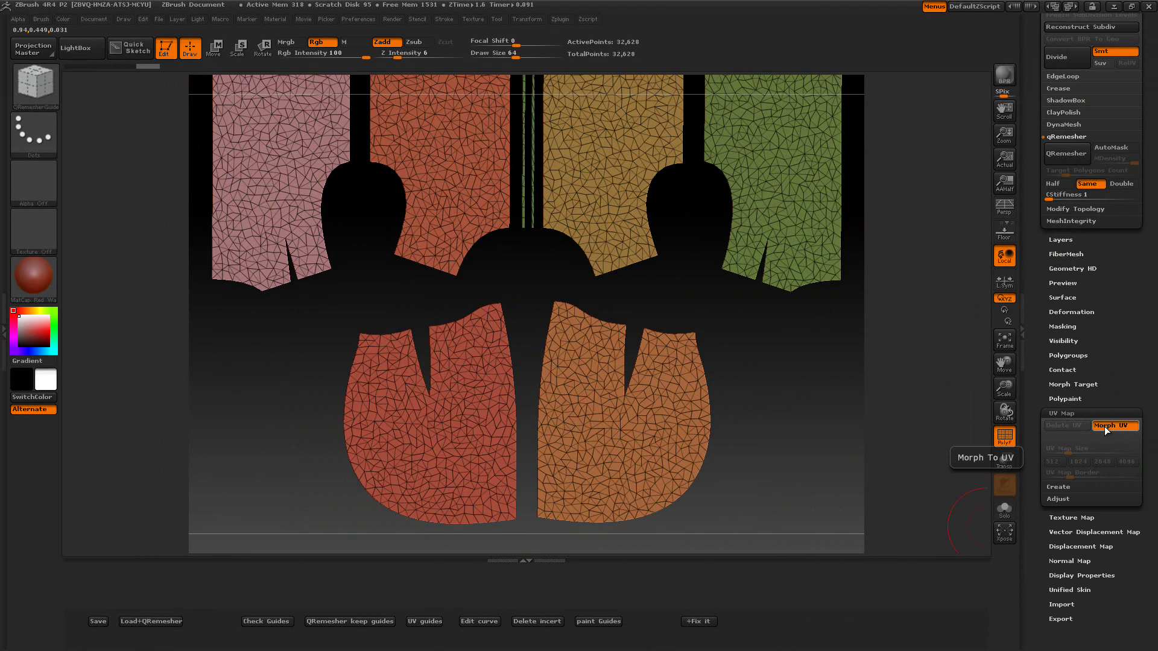
pyautogui.press('f')
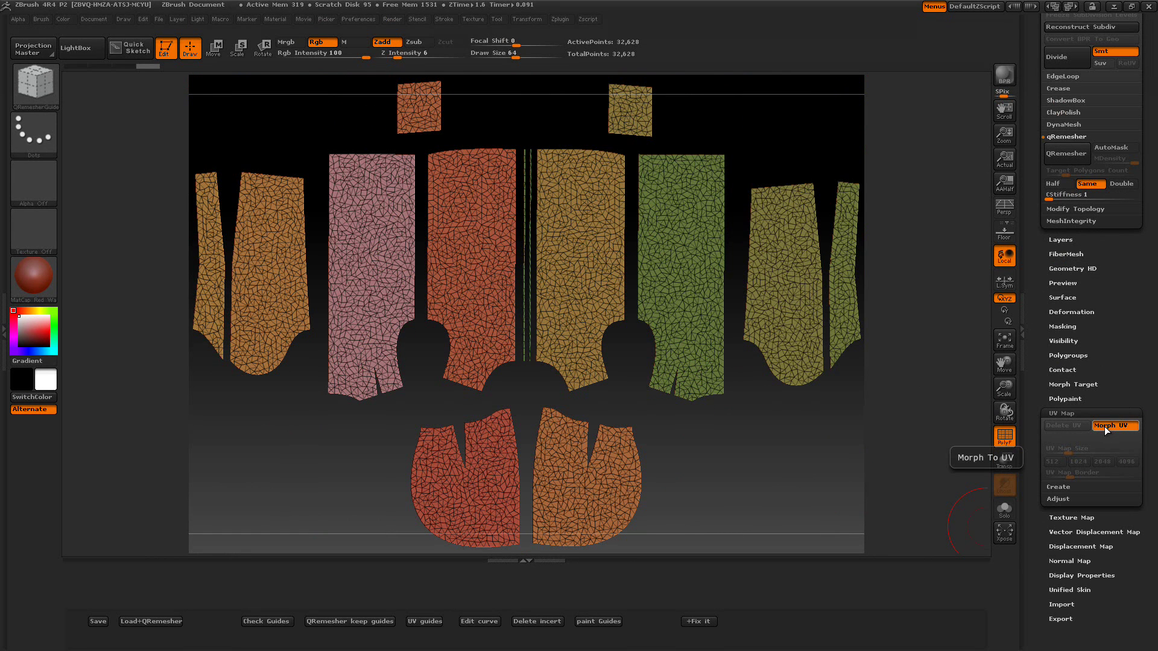
pyautogui.click(1105, 427)
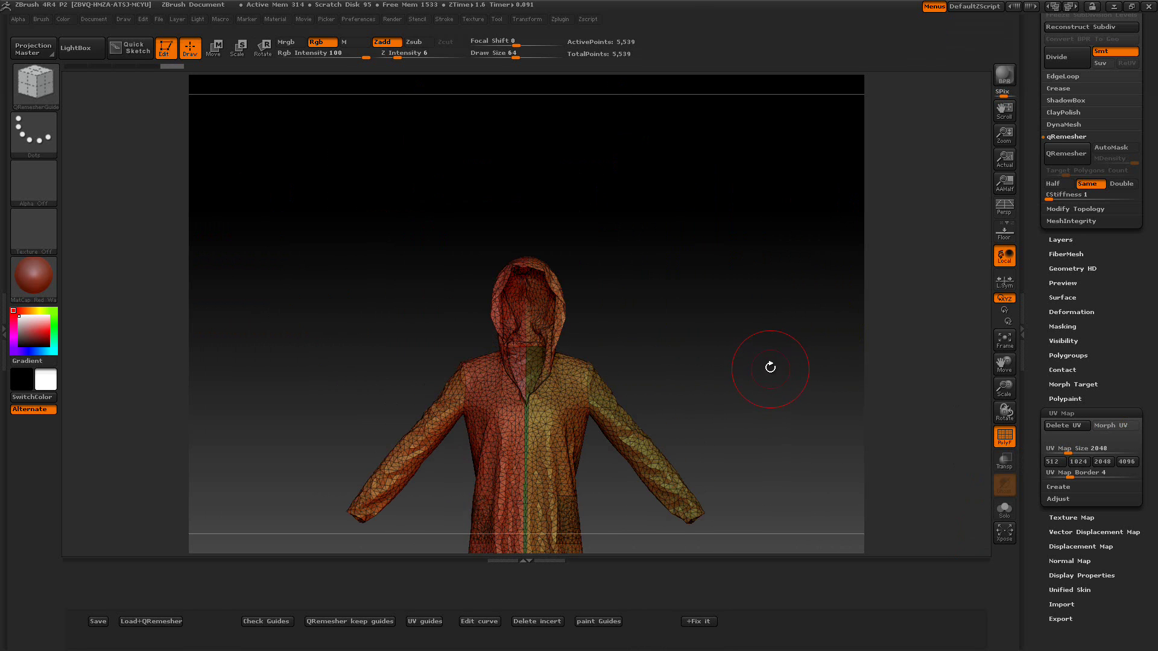
# - Isolate the sleeve polygroup to inspect it alone, then unhide the whole hoodie
pyautogui.moveTo(770, 365); pyautogui.dragTo(739, 269)
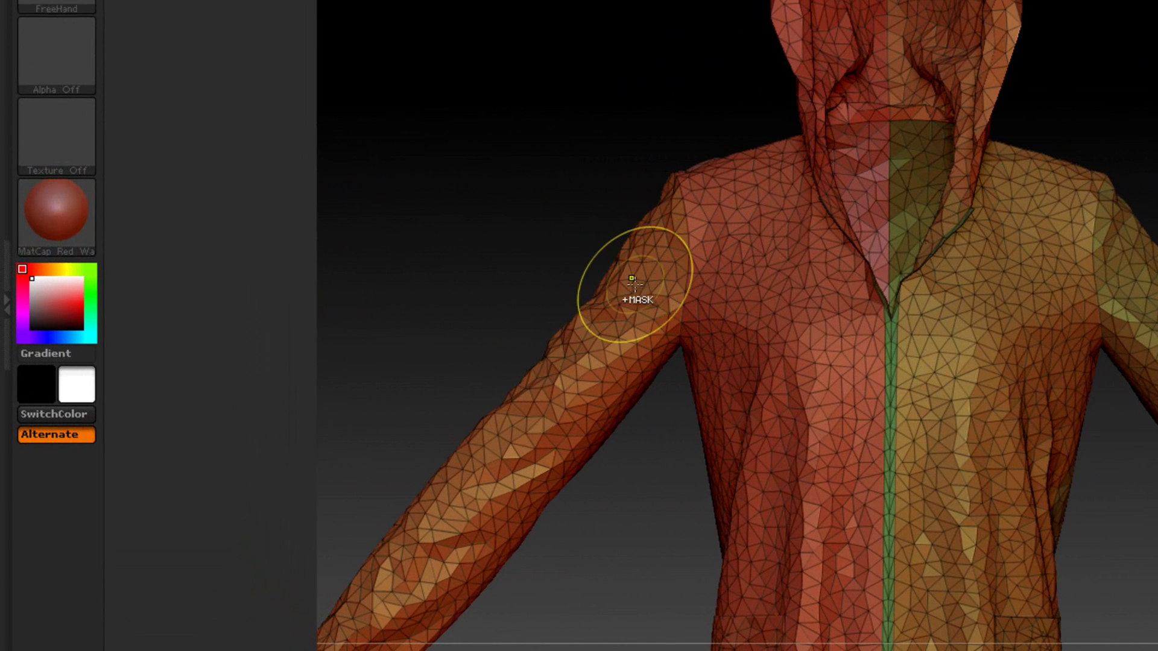
pyautogui.keyDown('ctrl'); pyautogui.keyDown('shift'); pyautogui.click(631, 284); pyautogui.keyUp('shift'); pyautogui.keyUp('ctrl')
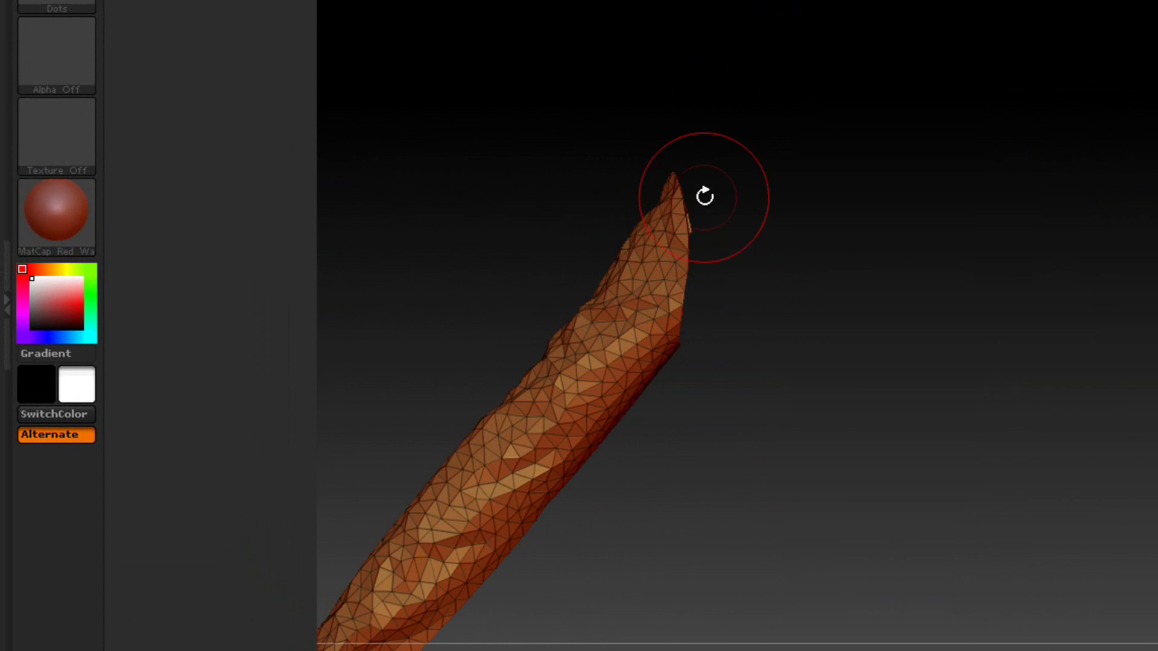
pyautogui.hotkey('ctrl', 'shift')
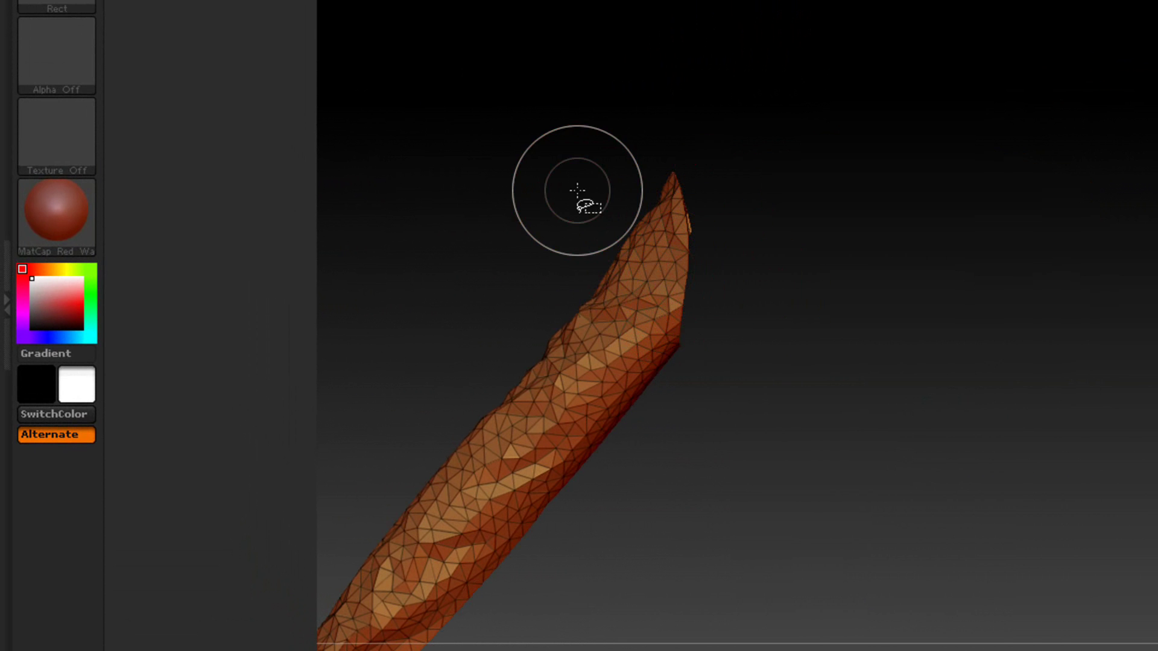
pyautogui.keyDown('ctrl'); pyautogui.keyDown('shift'); pyautogui.click(574, 191); pyautogui.keyUp('shift'); pyautogui.keyUp('ctrl')
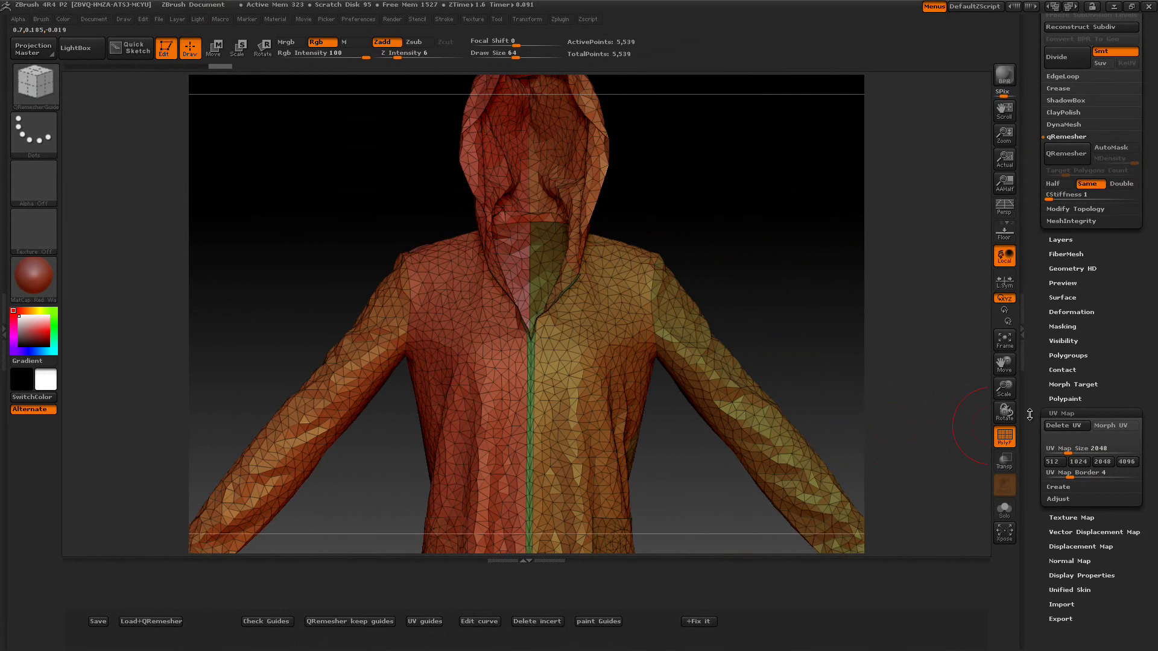
# - Generate guide curves along the UV seams, accepting the non-undoable warning with Always OK
pyautogui.click(1054, 412)
pyautogui.scroll(5, 1043, 452)
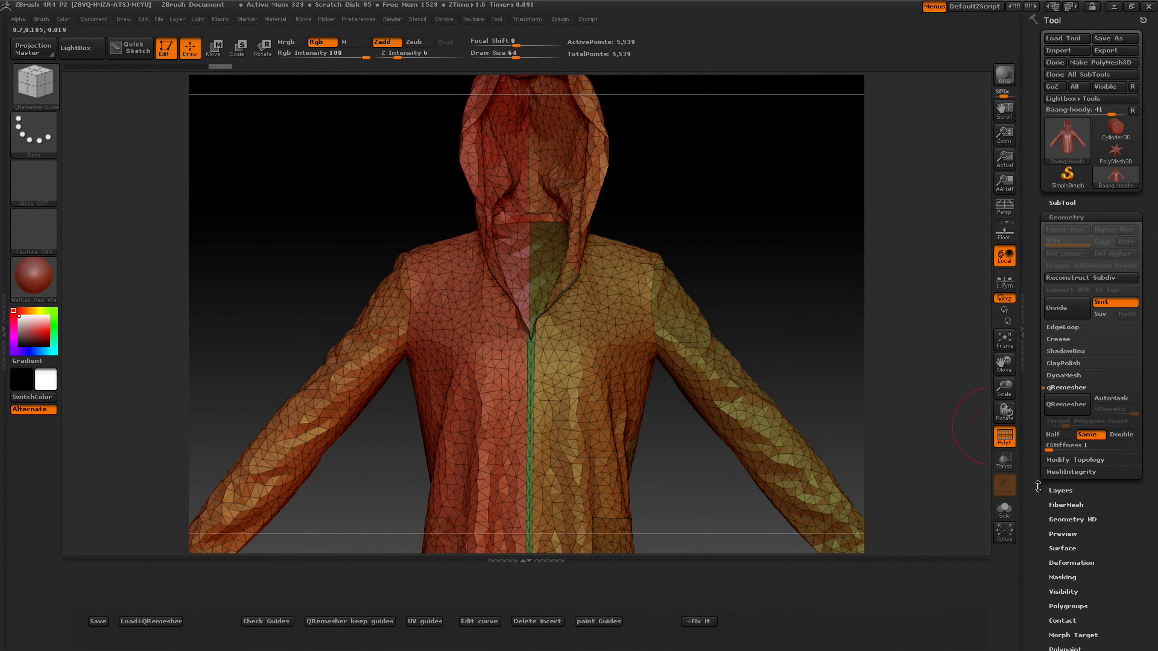
pyautogui.click(423, 620)
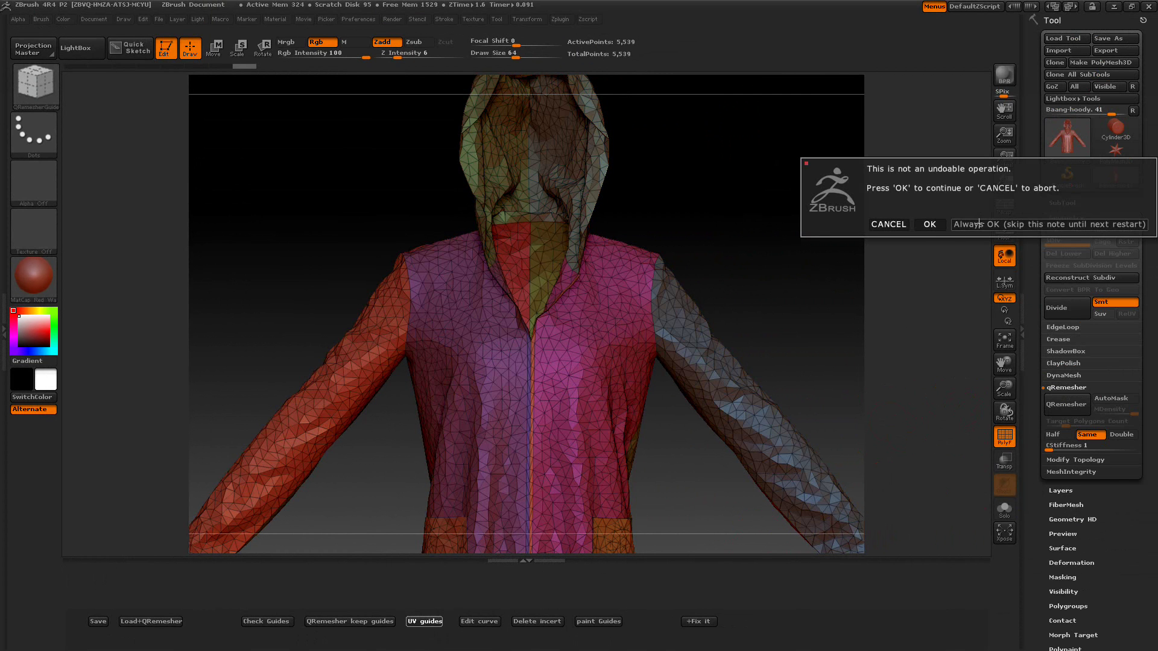
pyautogui.click(979, 223)
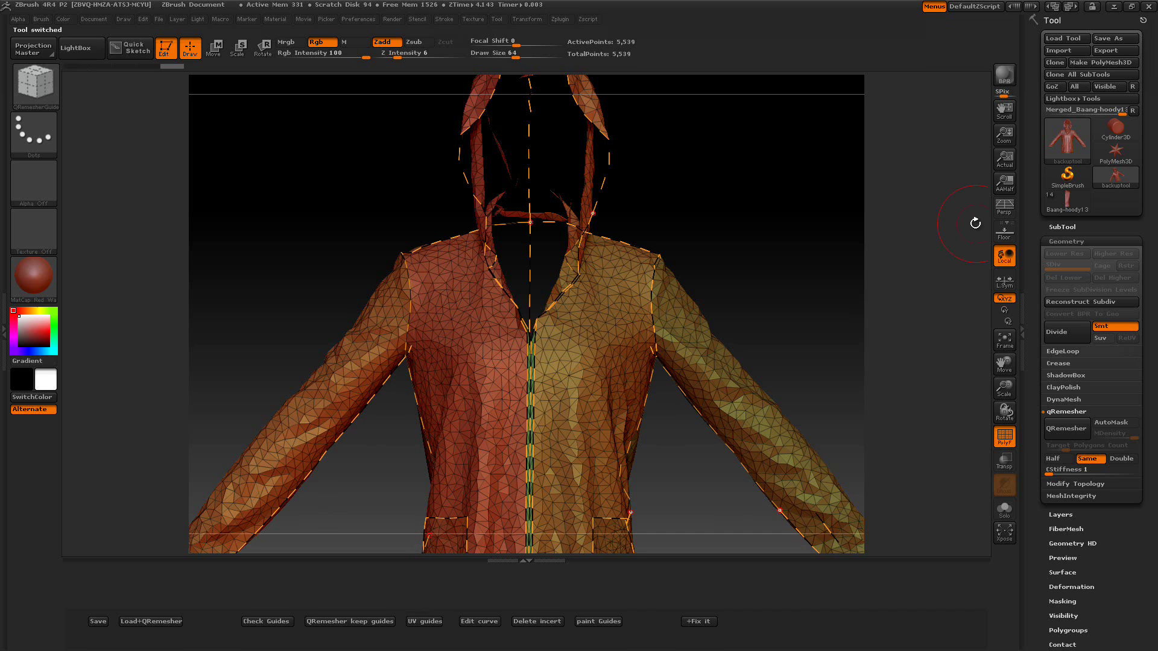
# - Enable Double in Display Properties so the hoodie renders its back faces
pyautogui.scroll(-5, 1033, 449)
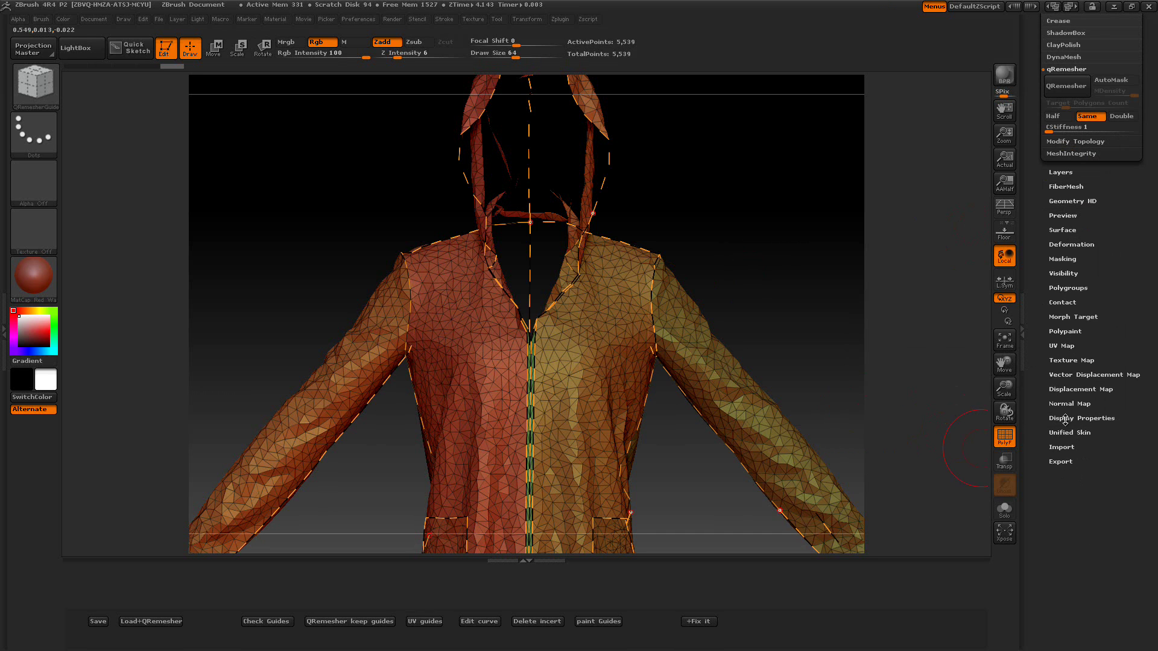
pyautogui.click(1065, 418)
pyautogui.click(1062, 453)
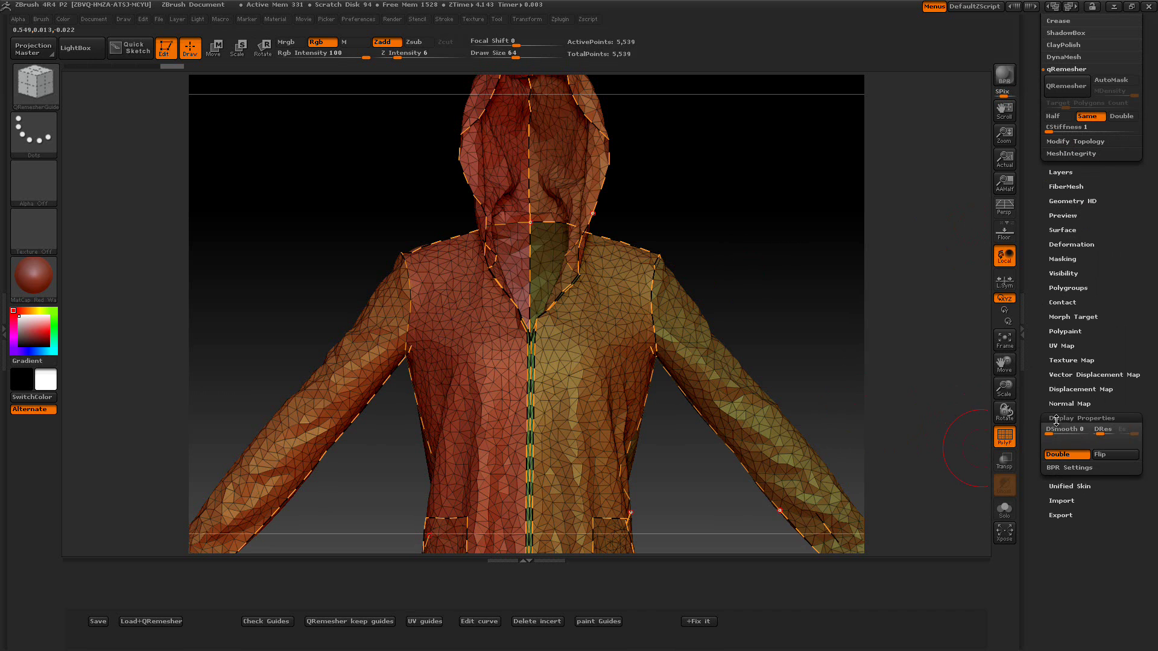
pyautogui.click(1056, 418)
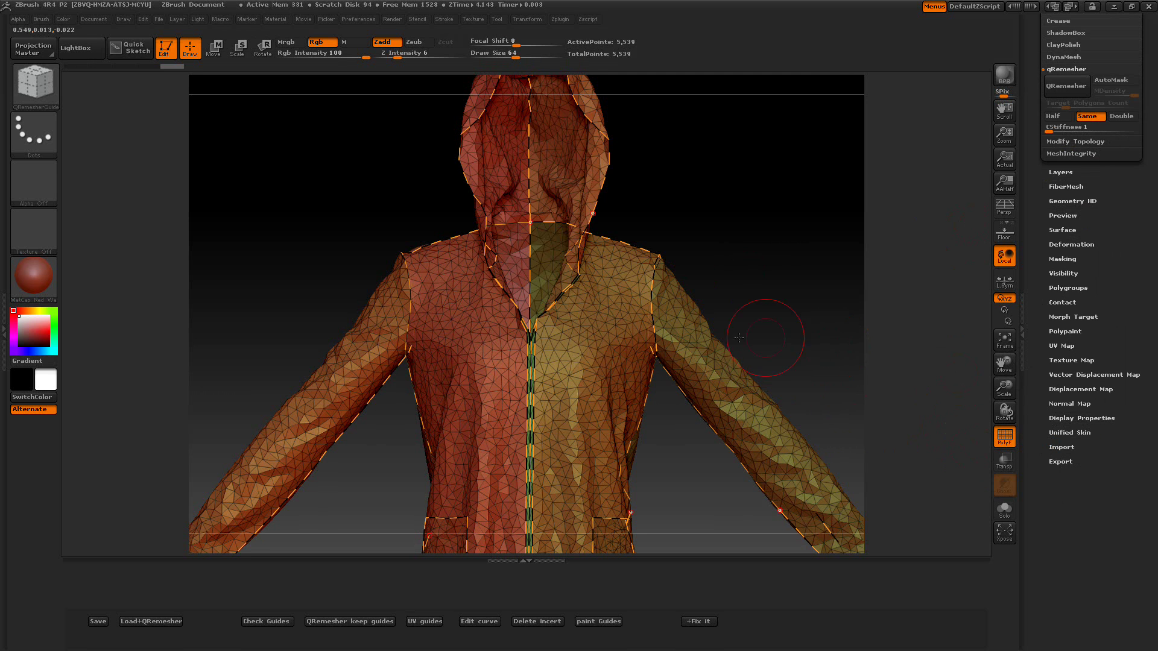
pyautogui.keyDown('ctrl'); pyautogui.keyDown('shift'); pyautogui.click(342, 365); pyautogui.keyUp('shift'); pyautogui.keyUp('ctrl')
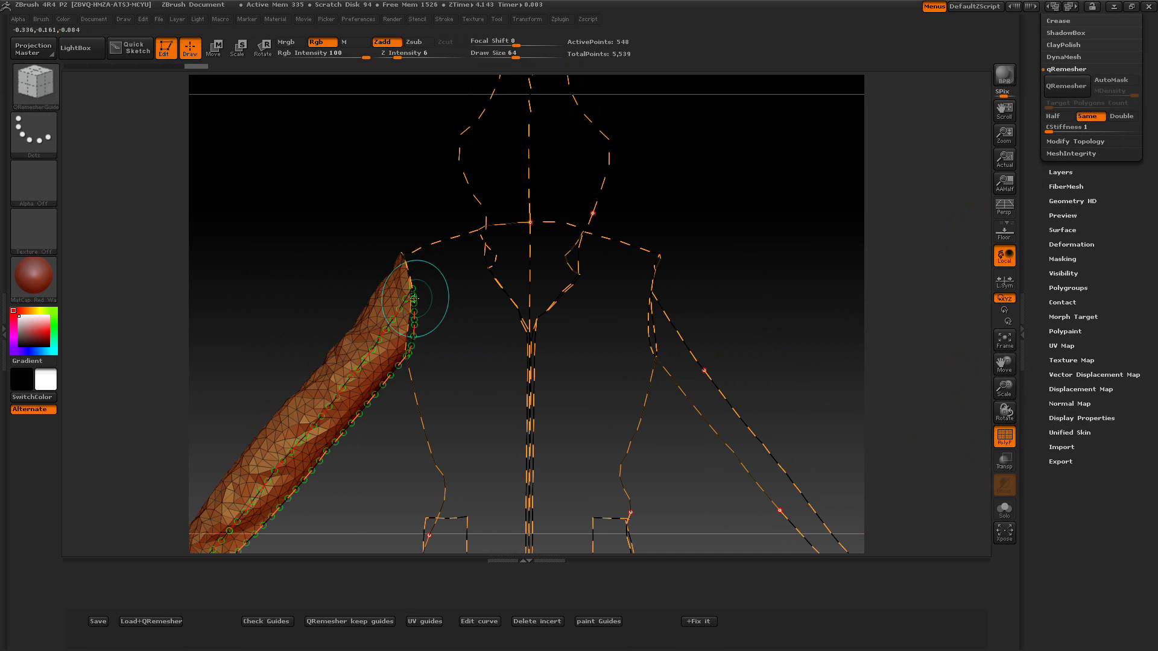
pyautogui.moveTo(338, 251)
pyautogui.mouseDown()
pyautogui.moveTo(328, 237)
pyautogui.moveTo(362, 242)
pyautogui.mouseUp()
pyautogui.hotkey('ctrl', 'shift')
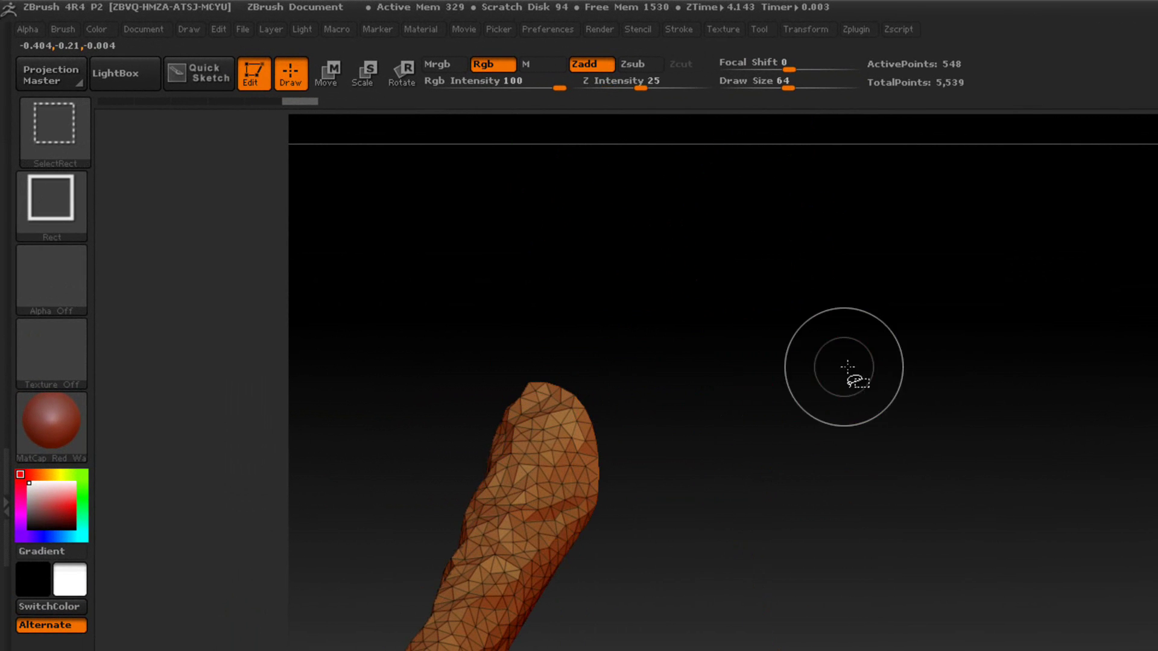
pyautogui.keyDown('ctrl'); pyautogui.keyDown('shift'); pyautogui.click(869, 355); pyautogui.keyUp('shift'); pyautogui.keyUp('ctrl')
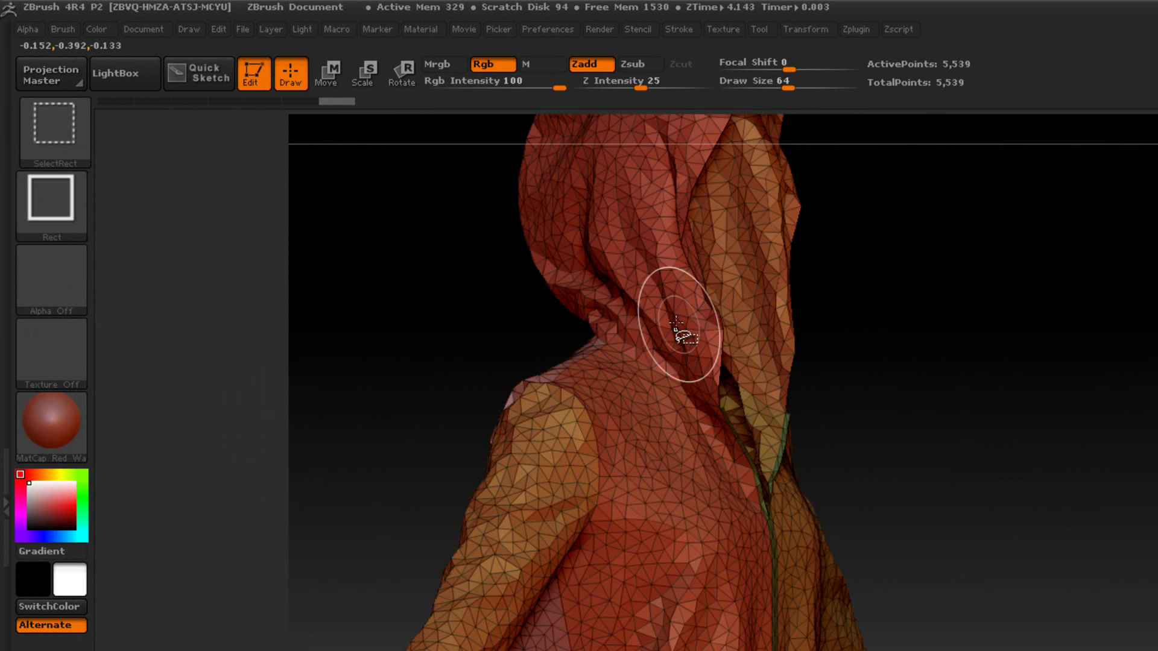
pyautogui.keyDown('ctrl'); pyautogui.keyDown('shift'); pyautogui.click(672, 320); pyautogui.keyUp('shift'); pyautogui.keyUp('ctrl')
pyautogui.moveTo(1085, 388)
pyautogui.mouseDown()
pyautogui.moveTo(1106, 402)
pyautogui.moveTo(1049, 398)
pyautogui.mouseUp()
pyautogui.hotkey('ctrl', 'shift')
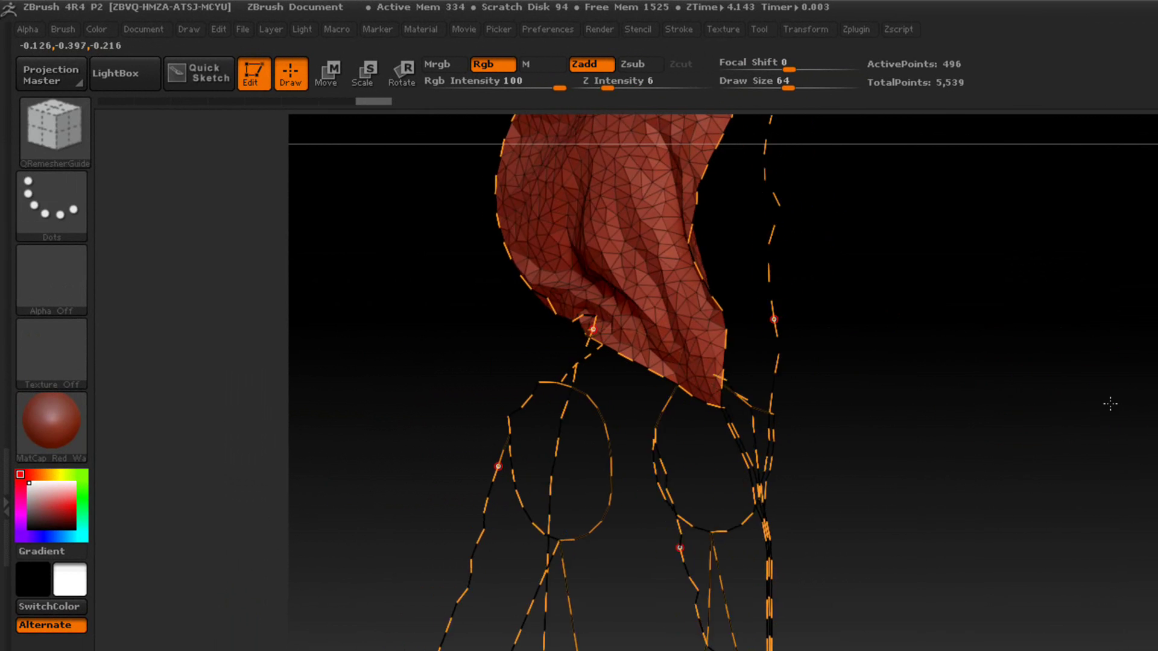
pyautogui.keyDown('ctrl'); pyautogui.keyDown('shift'); pyautogui.click(805, 285); pyautogui.keyUp('shift'); pyautogui.keyUp('ctrl')
pyautogui.moveTo(883, 310)
pyautogui.mouseDown()
pyautogui.moveTo(861, 311)
pyautogui.moveTo(860, 328)
pyautogui.mouseUp()
pyautogui.keyDown('alt'); pyautogui.moveTo(794, 276); pyautogui.dragTo(860, 321); pyautogui.keyUp('alt')
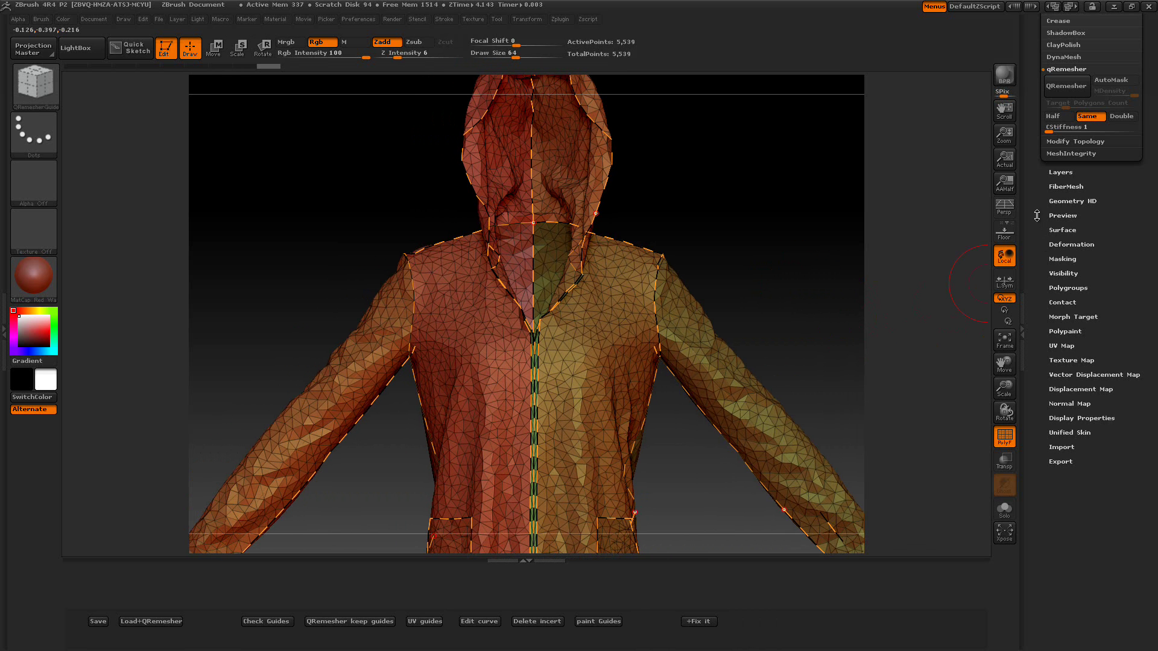
pyautogui.moveTo(1037, 215); pyautogui.dragTo(1036, 288)
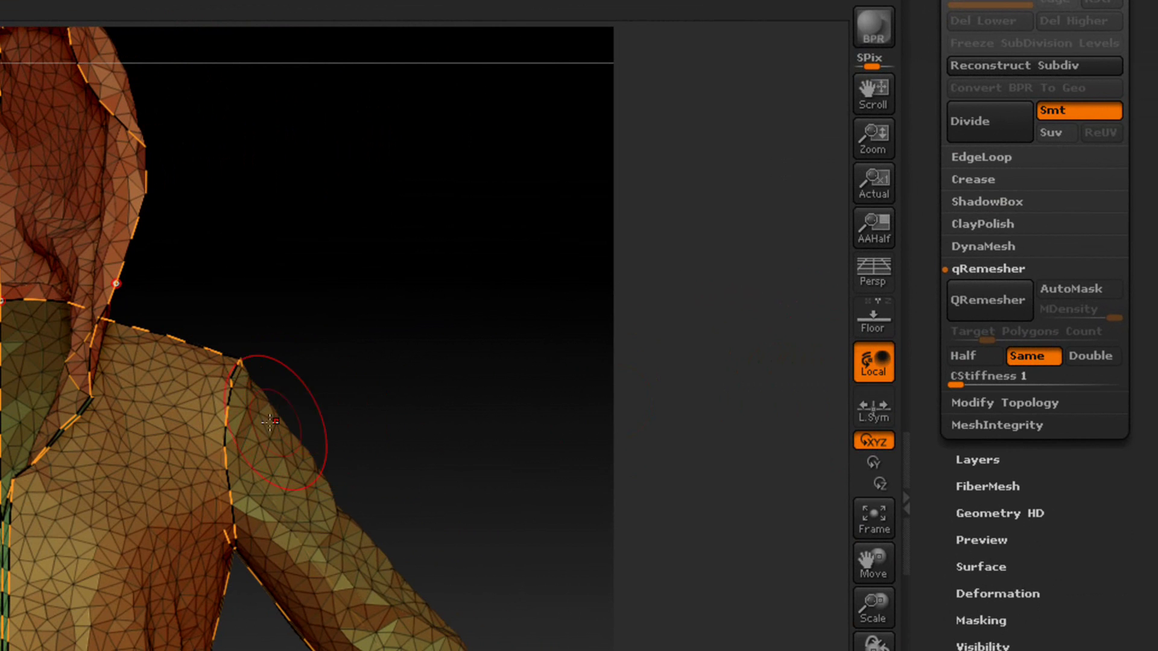
# - Set qRemesher curves stiffness to 99 and run QRemesher keep guides on the hoodie
pyautogui.click(968, 378)
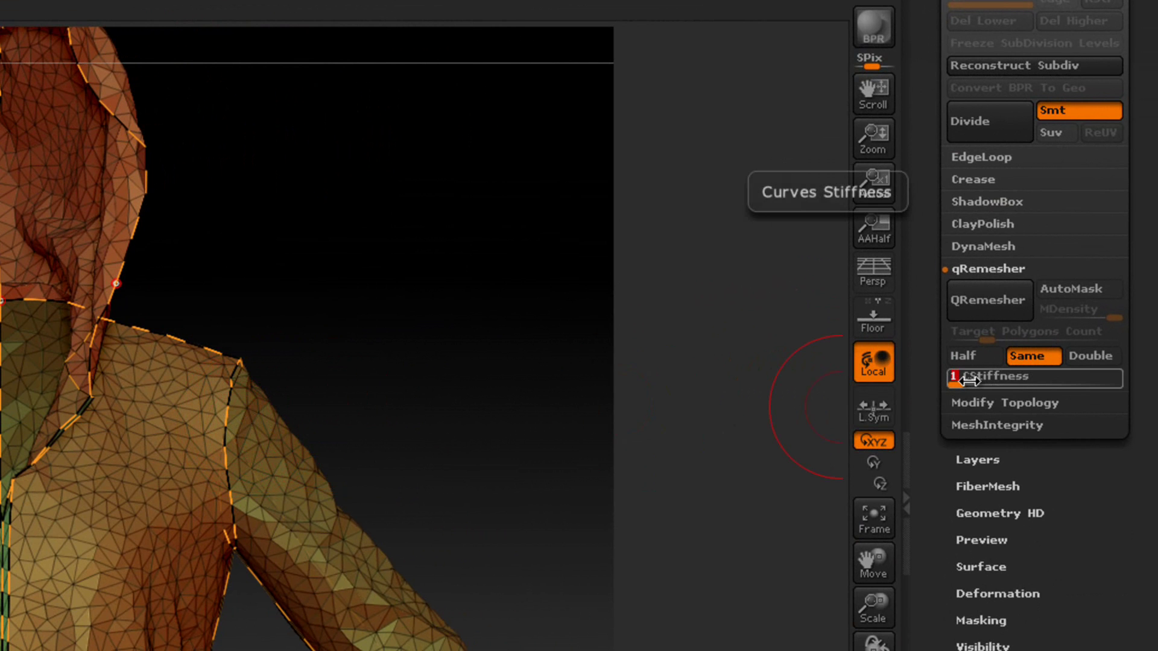
pyautogui.write('99')
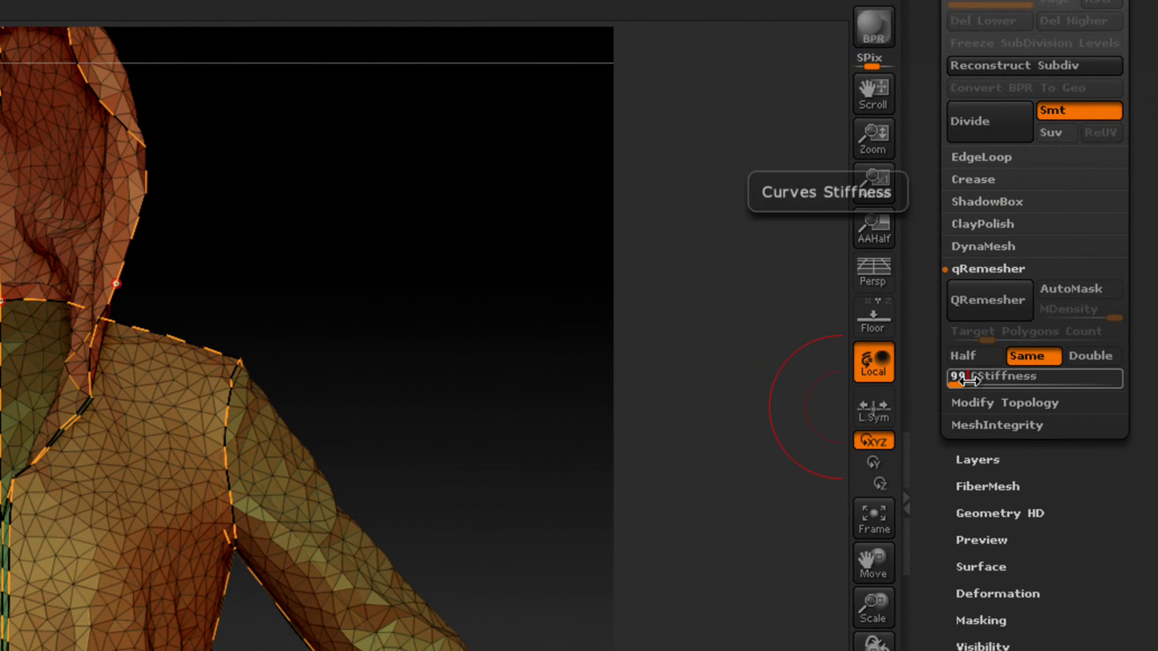
pyautogui.press('Return')
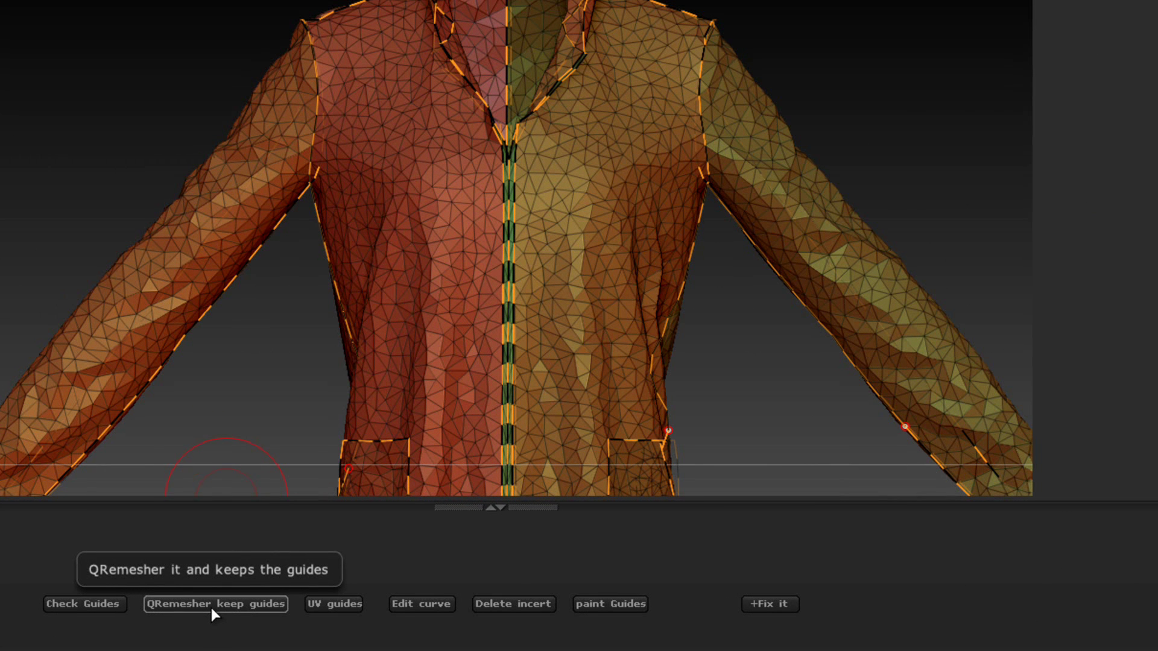
pyautogui.click(212, 604)
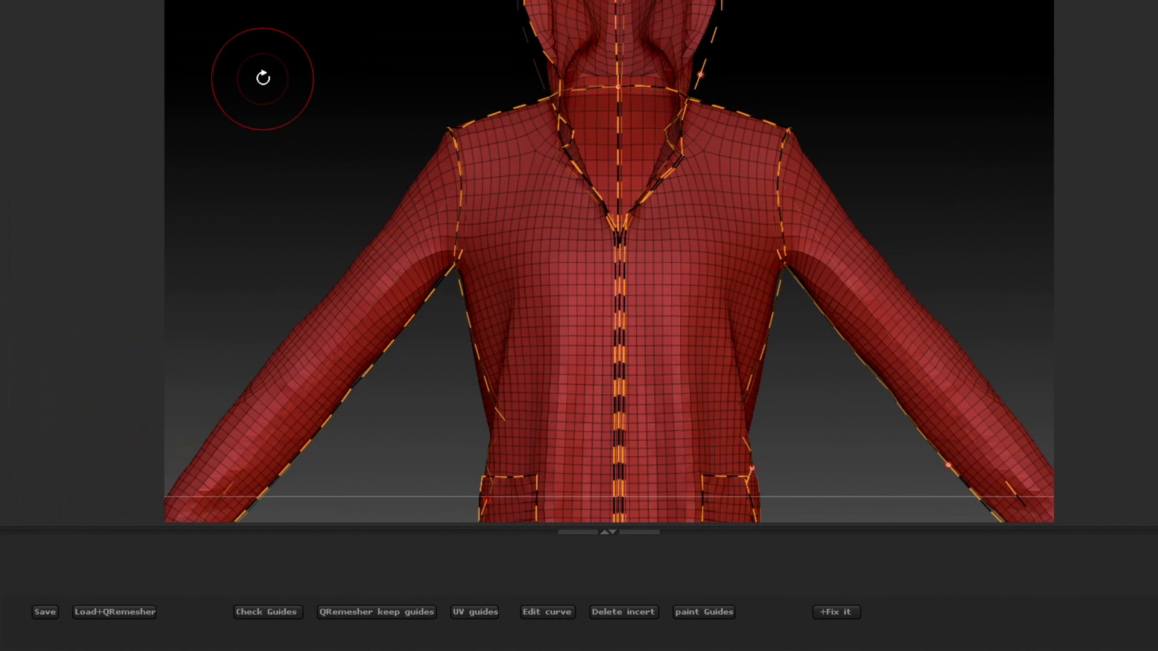
# - Zoom in on the left shoulder's guide curves, then rerun QRemesher keep guides
pyautogui.moveTo(270, 99)
pyautogui.mouseDown()
pyautogui.moveTo(307, 111)
pyautogui.moveTo(533, 393)
pyautogui.mouseUp()
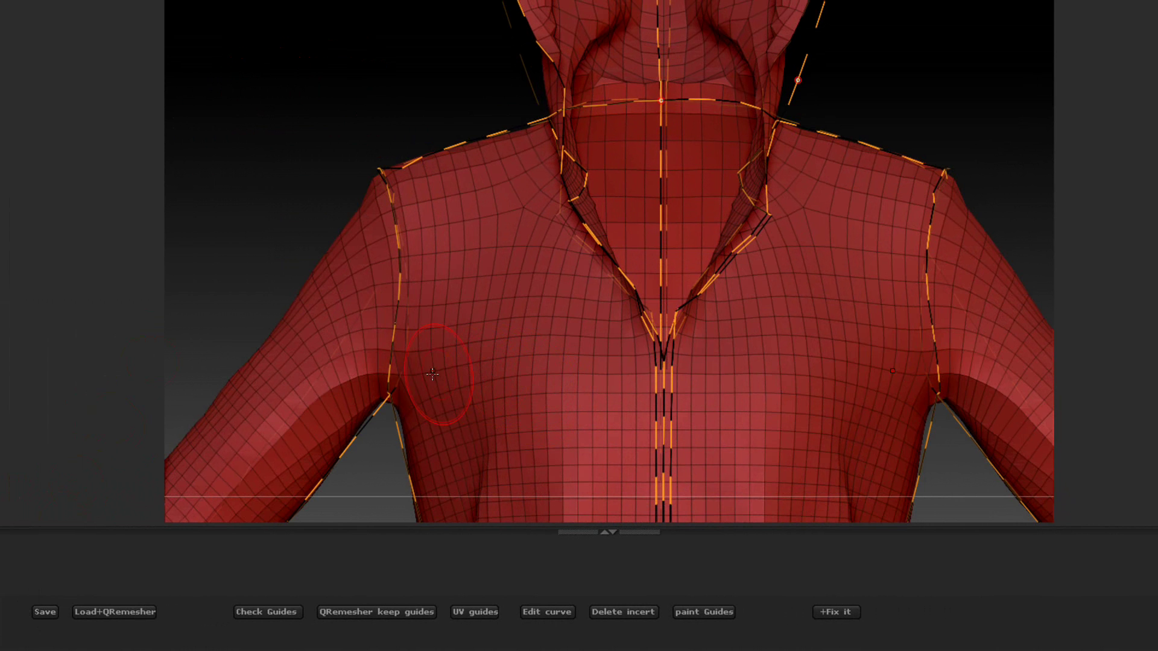
pyautogui.keyDown('alt'); pyautogui.moveTo(300, 171); pyautogui.dragTo(305, 129); pyautogui.keyUp('alt')
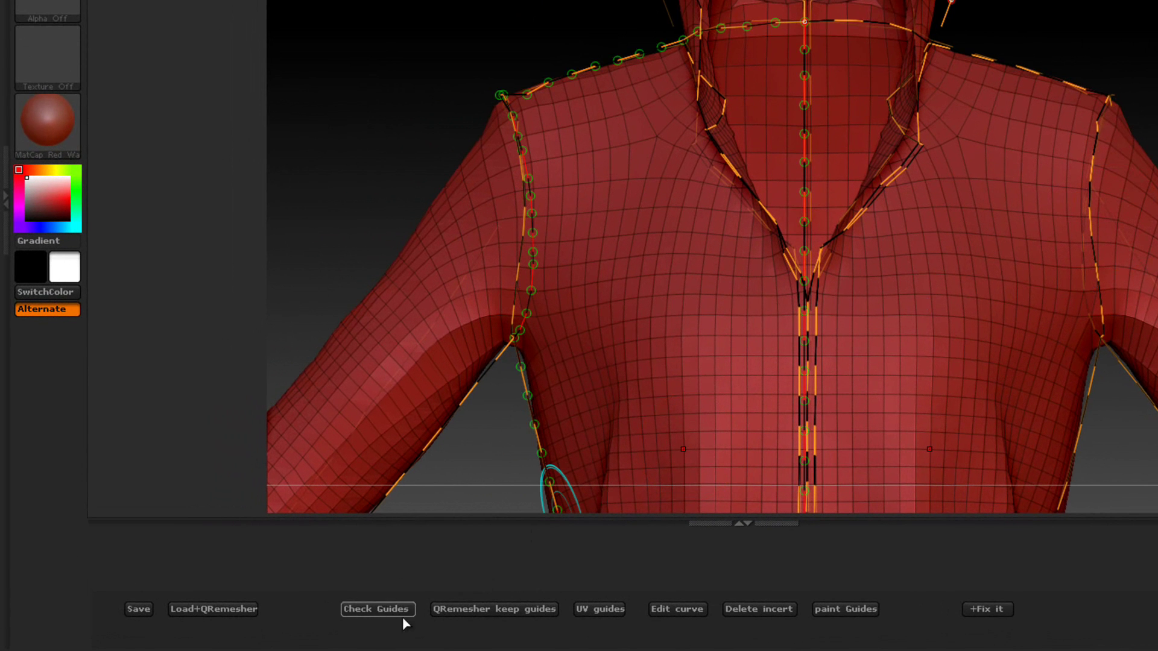
pyautogui.click(449, 613)
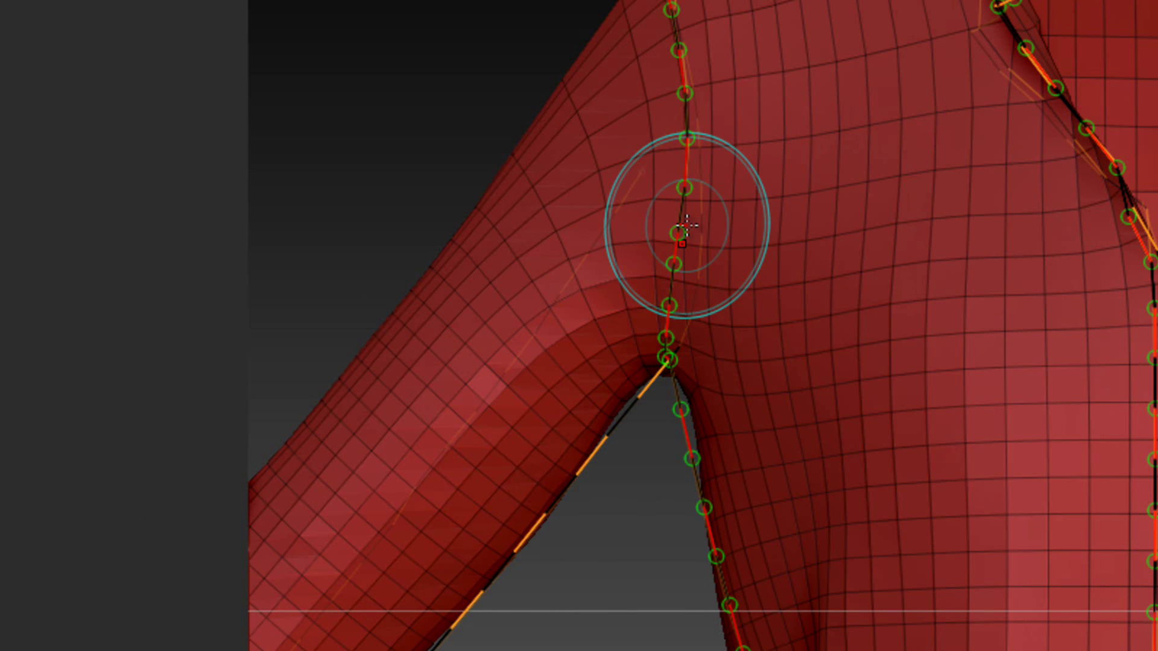
# - Hide the guides and orbit the remeshed hoodie to check quad flow at shoulder and armpit
pyautogui.press('ctrl')
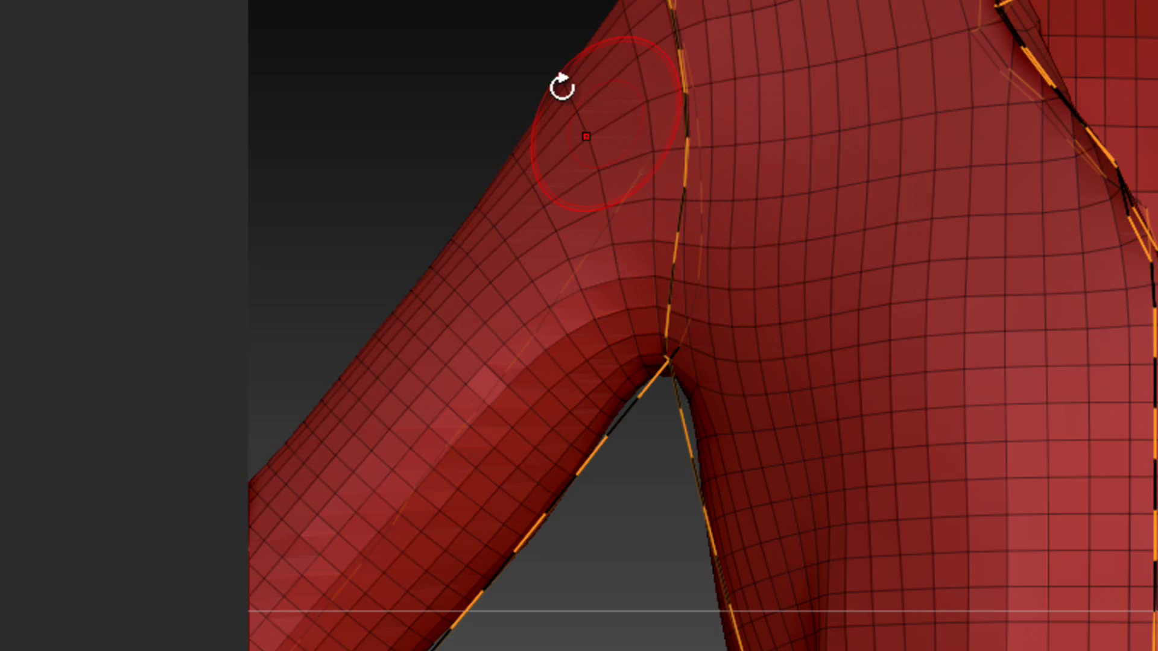
pyautogui.moveTo(561, 85); pyautogui.dragTo(658, 90)
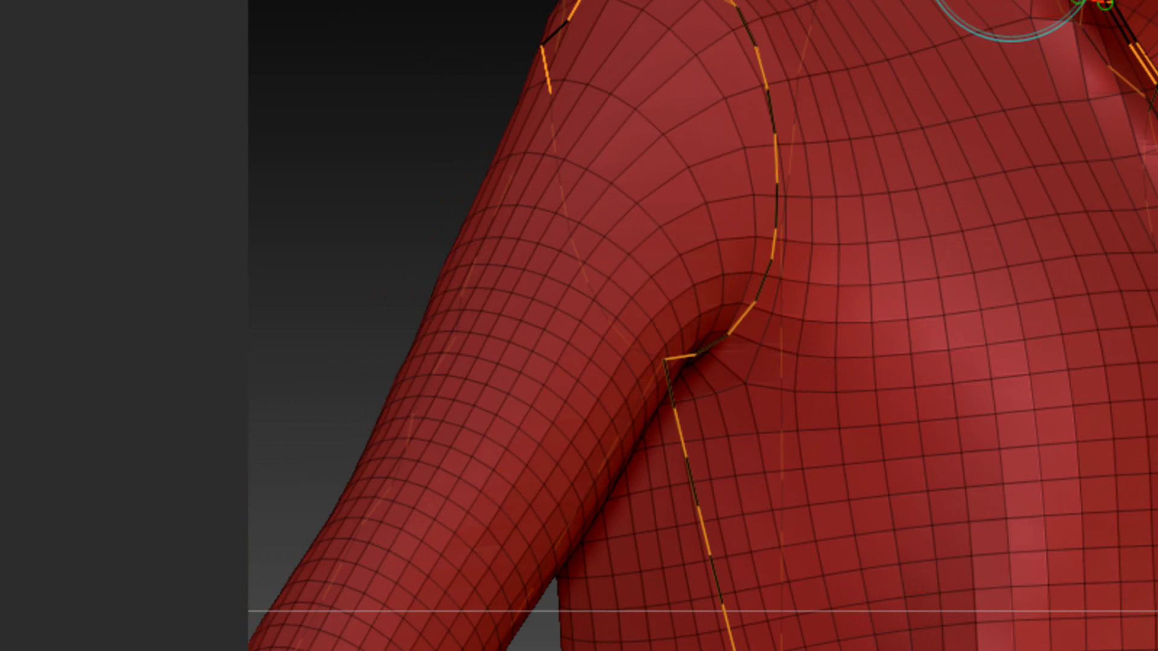
pyautogui.moveTo(458, 120); pyautogui.dragTo(317, 24)
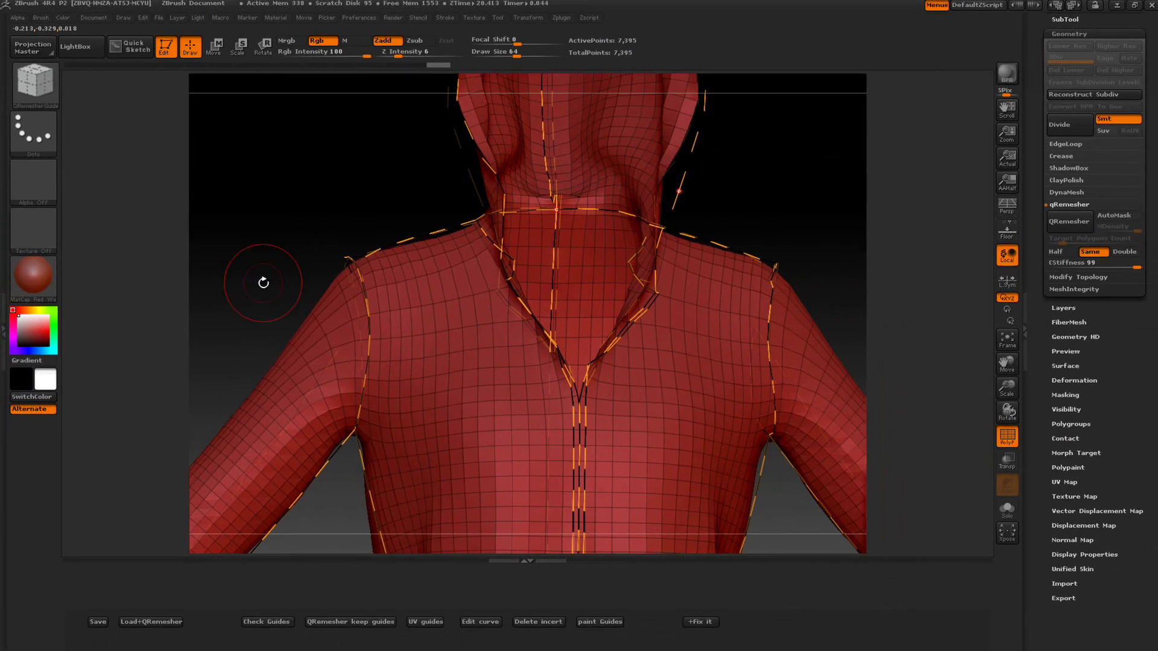
pyautogui.moveTo(247, 277); pyautogui.dragTo(371, 221)
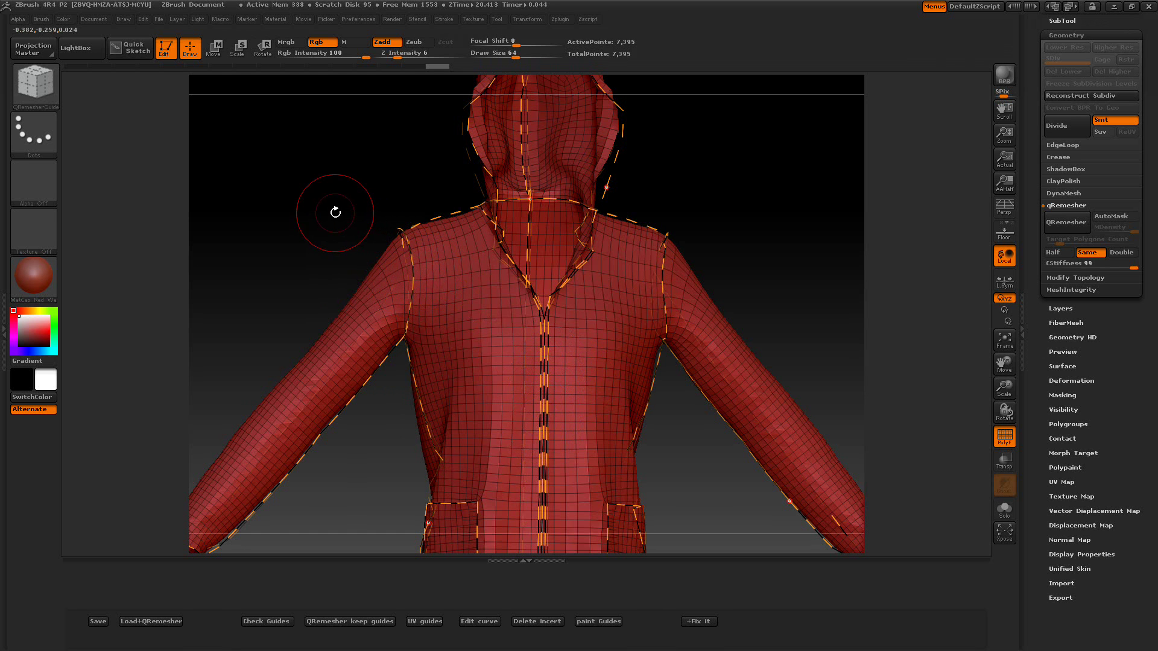
pyautogui.moveTo(319, 205)
pyautogui.mouseDown()
pyautogui.moveTo(366, 273)
pyautogui.moveTo(313, 186)
pyautogui.moveTo(367, 161)
pyautogui.moveTo(369, 241)
pyautogui.mouseUp()
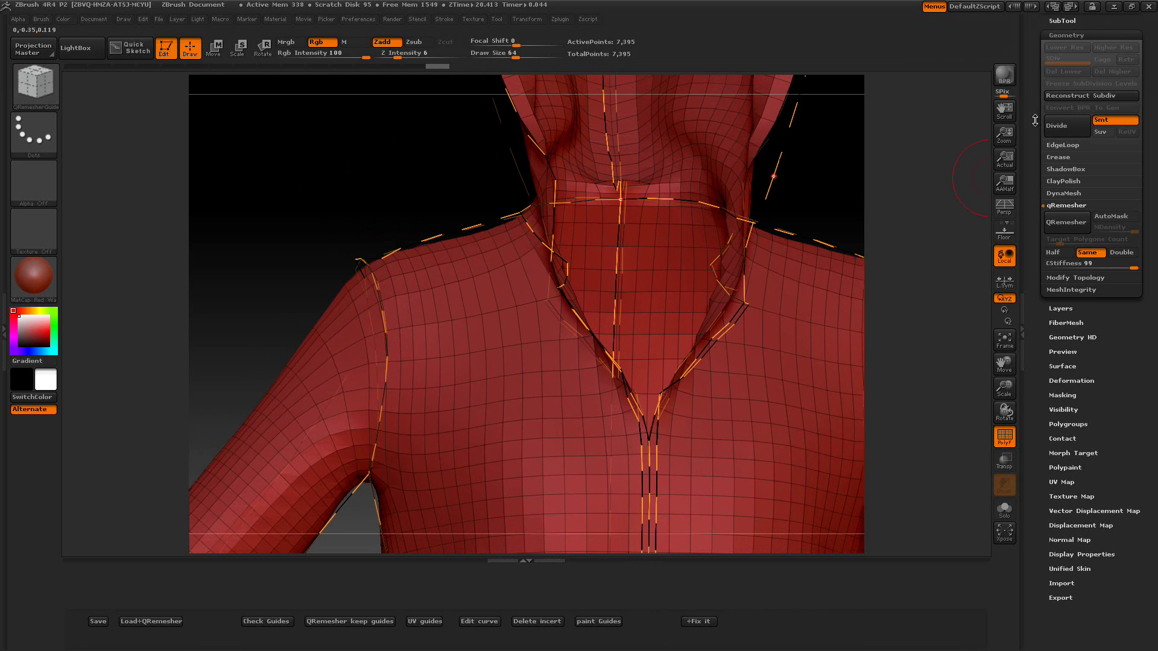
# - Import qremeshBaang-hoody.OBJ into the current tool from the Tool palette
pyautogui.moveTo(1034, 120); pyautogui.dragTo(1043, 218)
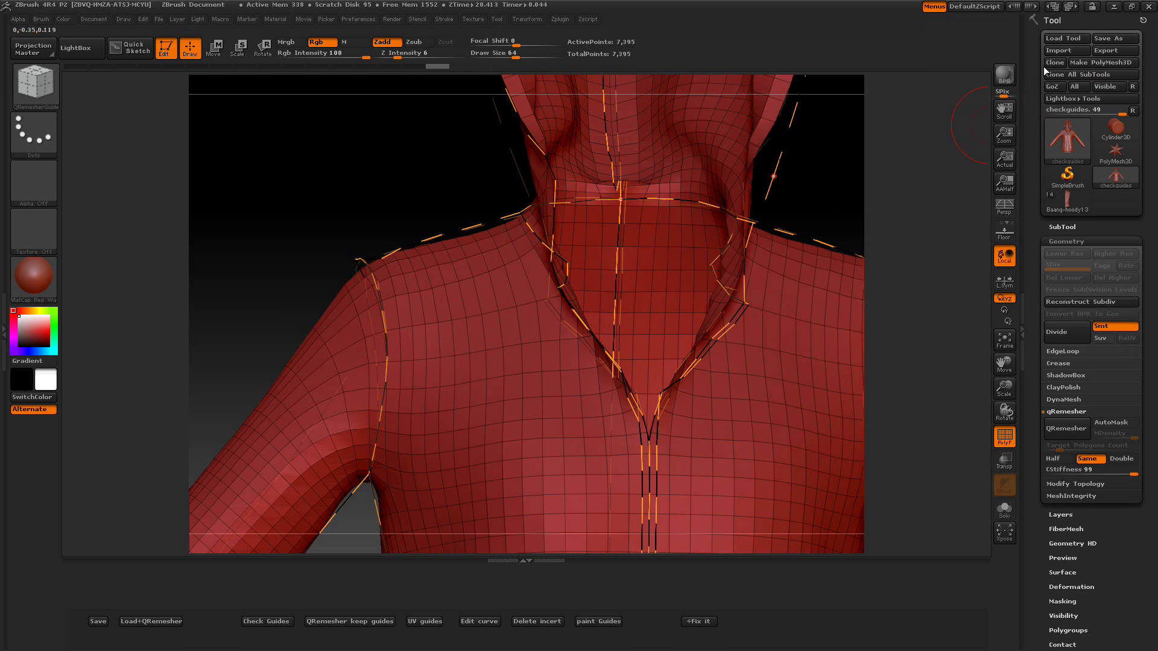
pyautogui.click(1048, 52)
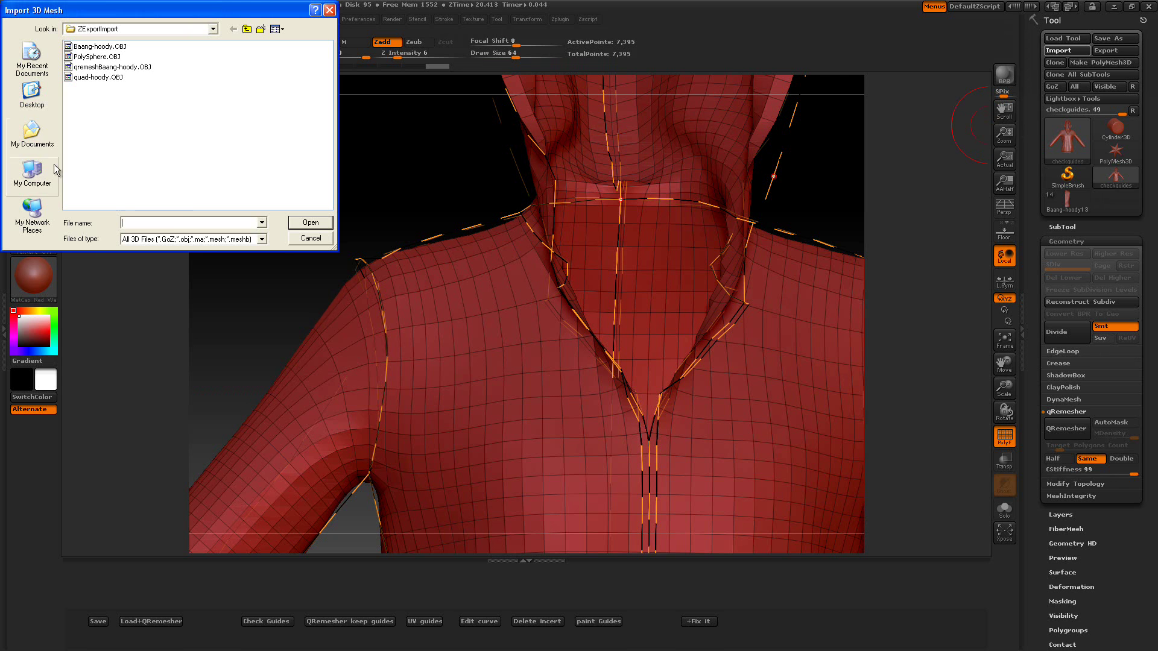
pyautogui.click(71, 68)
pyautogui.click(310, 223)
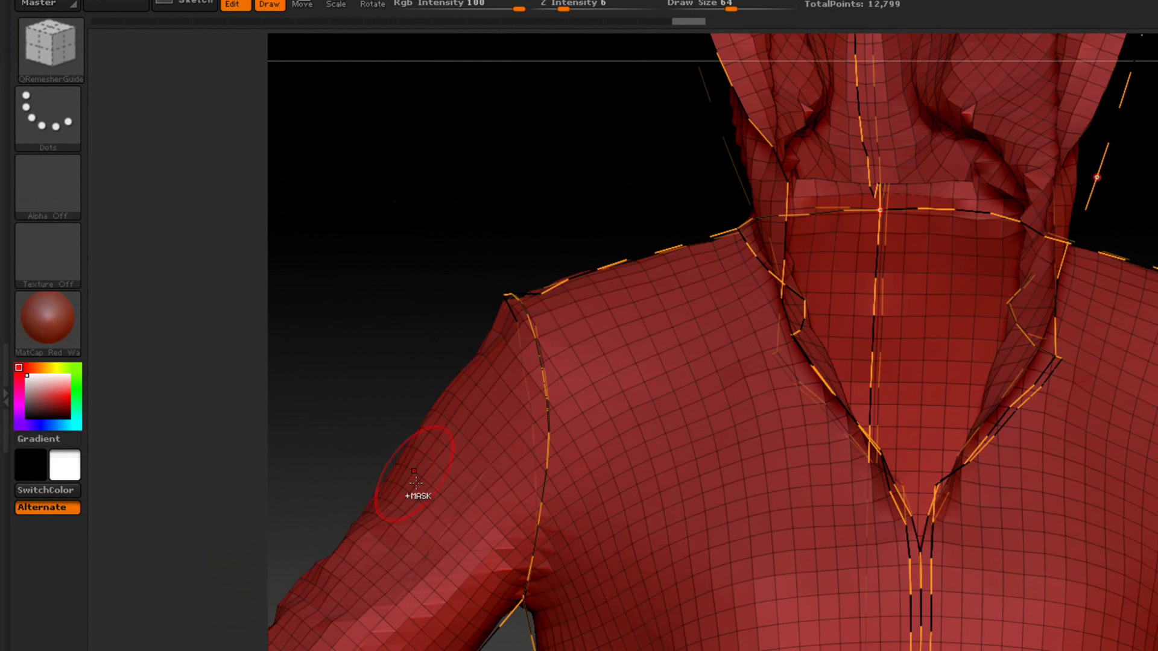
# - View the imported 12,799-point mesh without guide curves, then bring the guides back
pyautogui.press('ctrl')
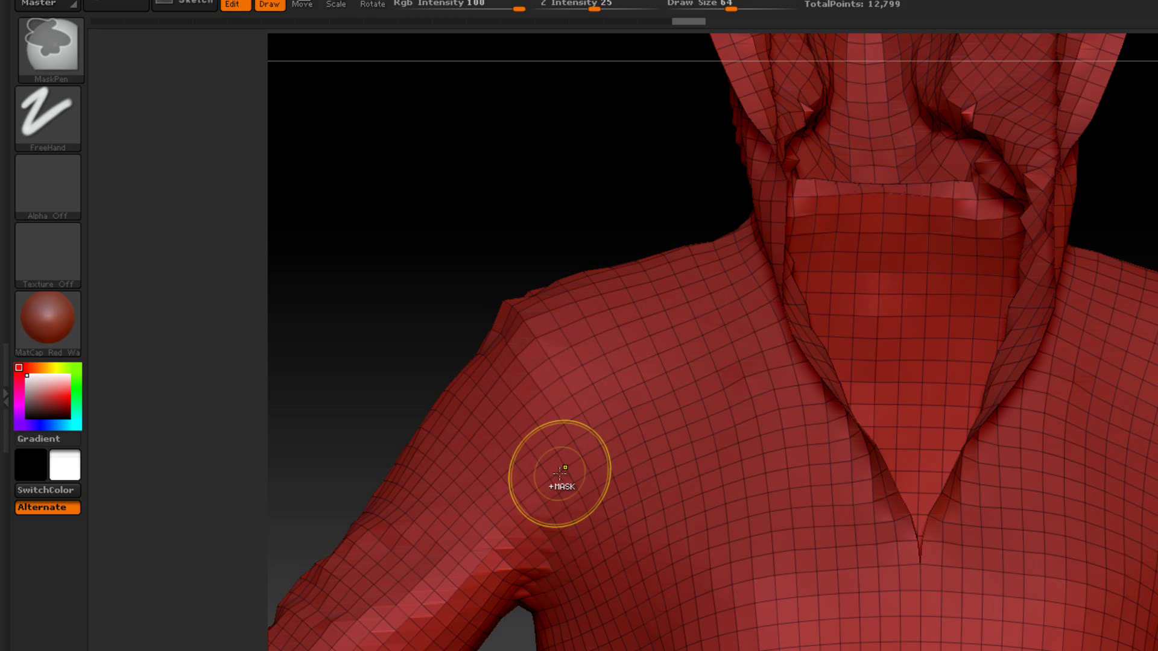
pyautogui.press('b')
pyautogui.press('q')
pyautogui.press('g')
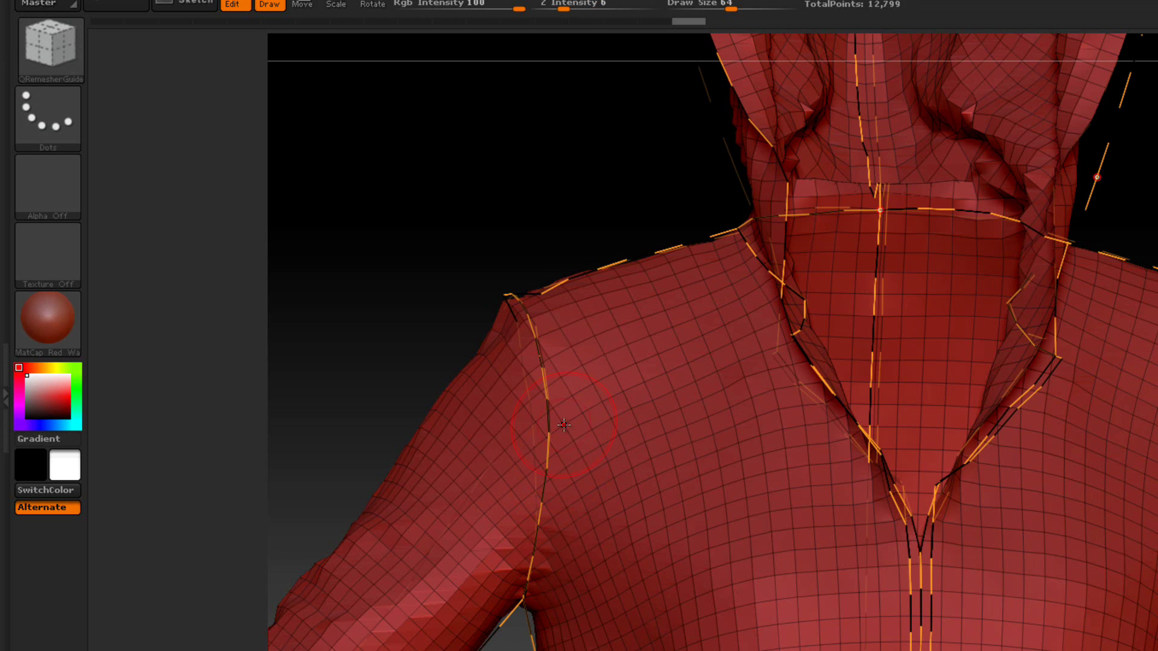
# - Scrub Undo History between the 12,799-point import and 7,395-point guided remesh, ending on 7,395
pyautogui.click(613, 22)
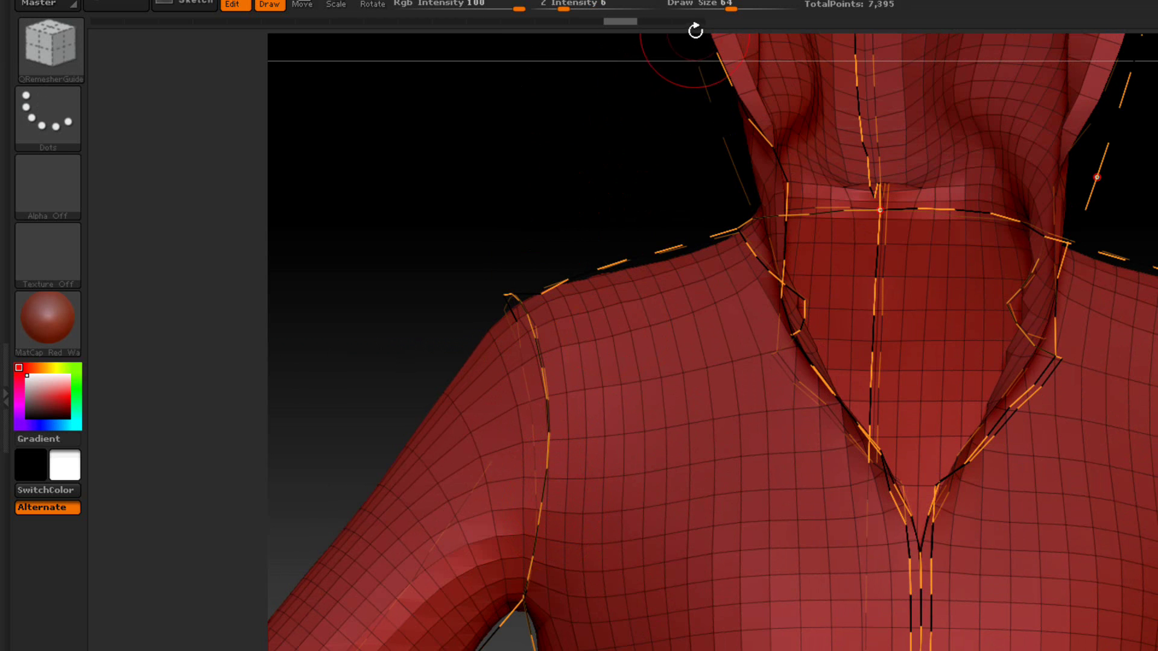
pyautogui.click(696, 22)
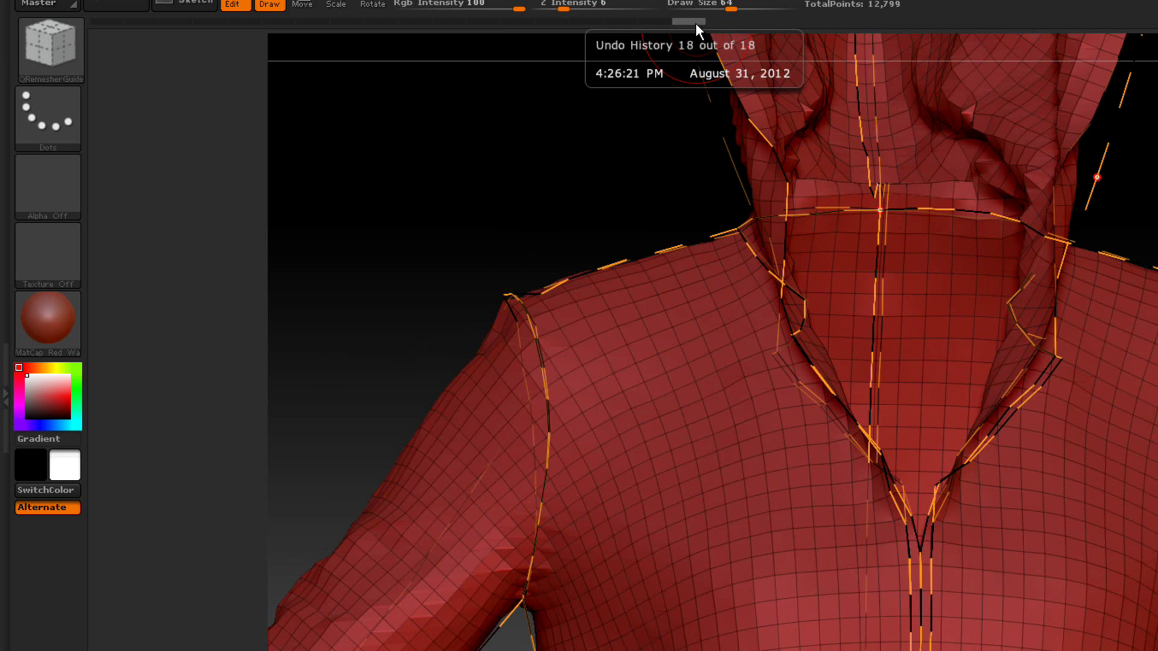
pyautogui.press('ctrl')
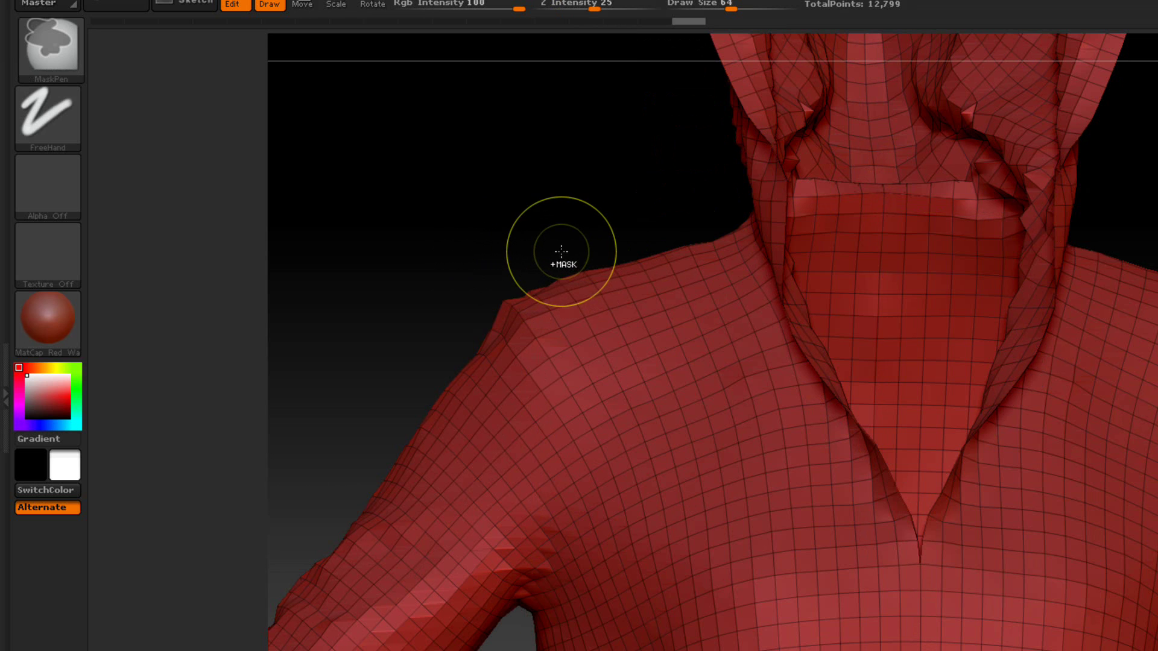
pyautogui.click(621, 21)
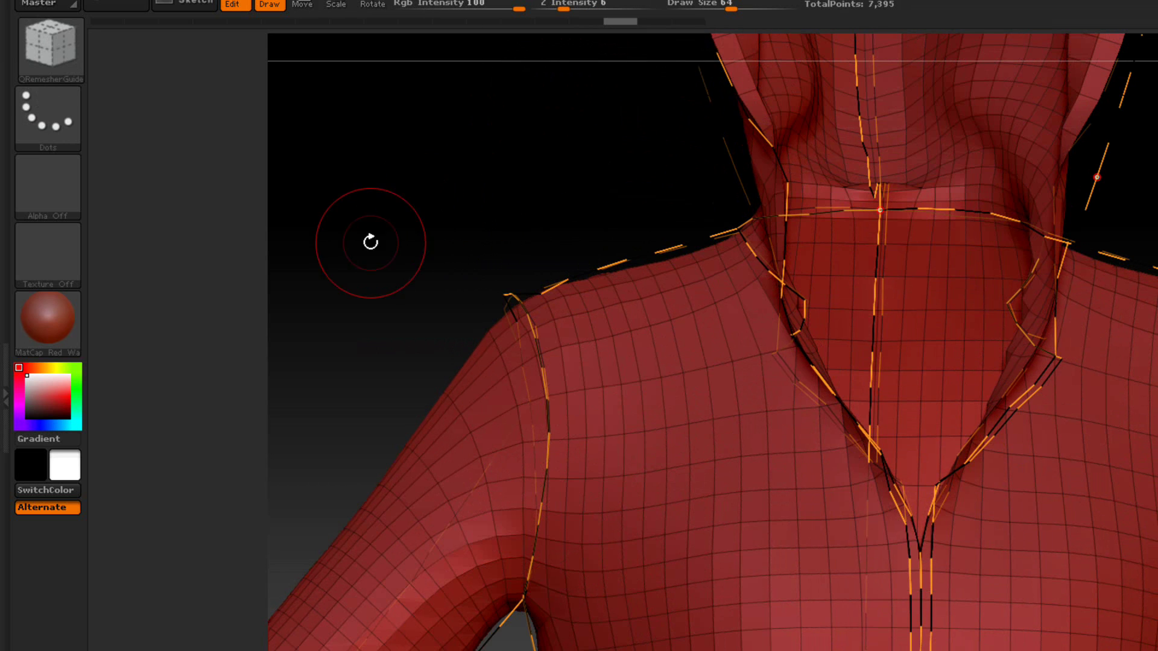
pyautogui.press('ctrl')
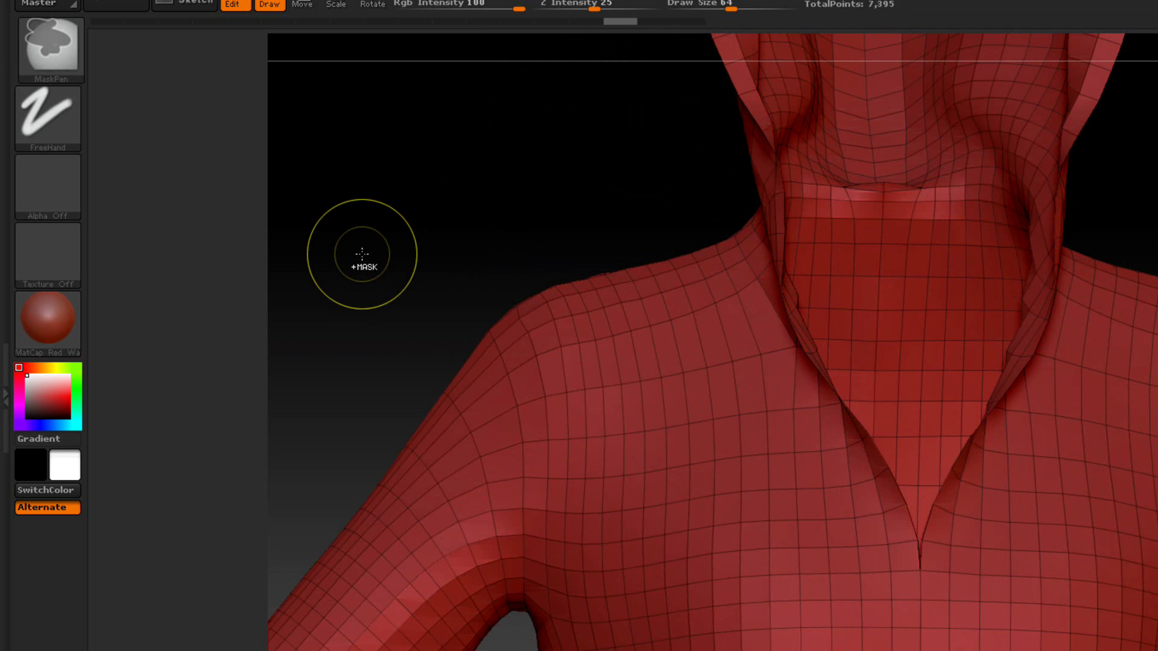